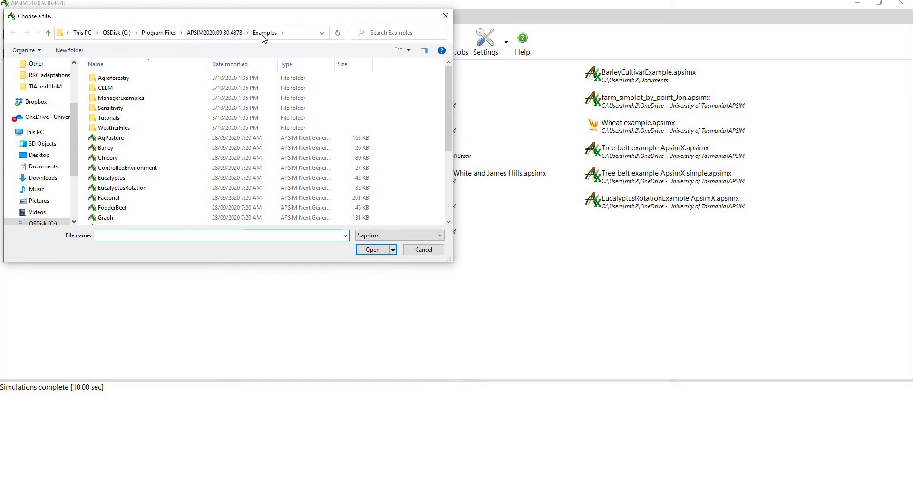
Step: Close the Examples file browser and return to WheatCultivarExamplev2's Simulations node
left_click(449, 207)
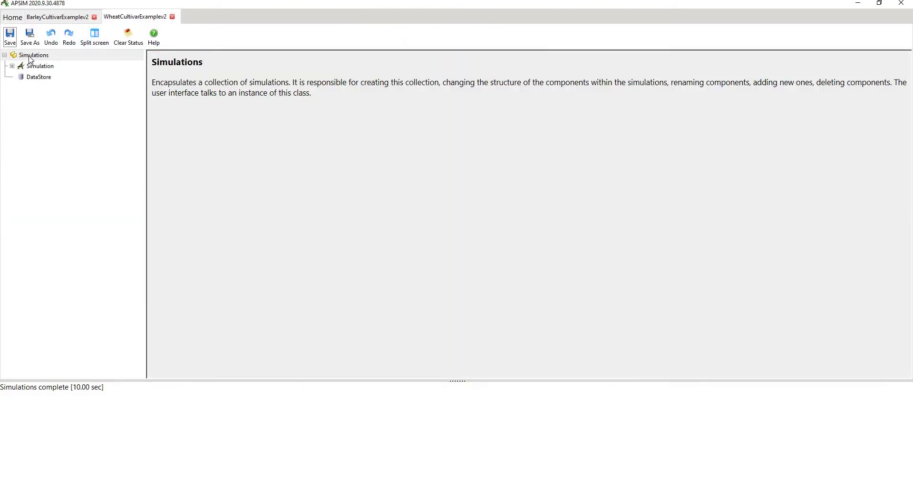
Step: Run APSIM on all simulations, then expand Simulation and Field to list Wheat and SowingRule1
left_click(29, 57)
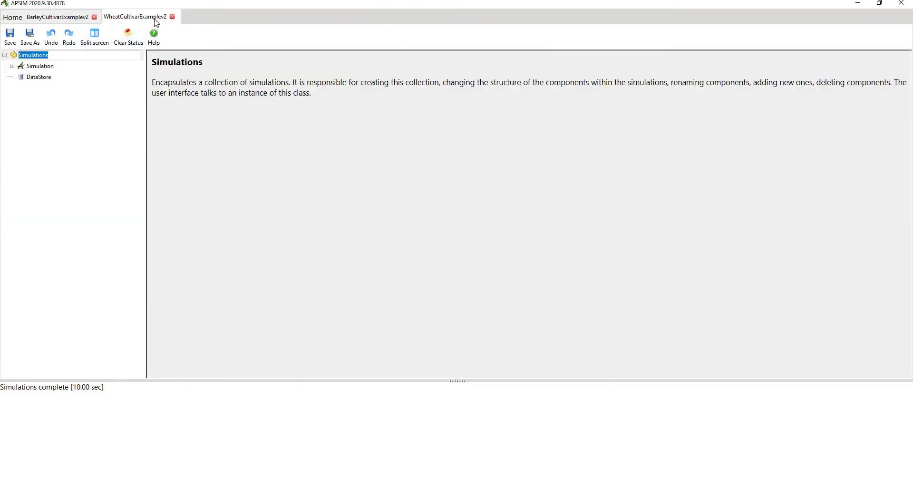
key("Escape")
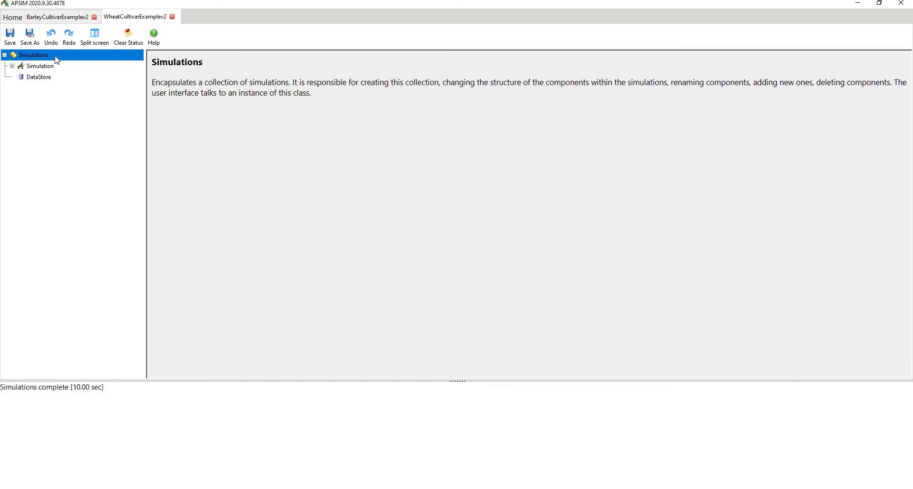
right_click(56, 59)
left_click(68, 63)
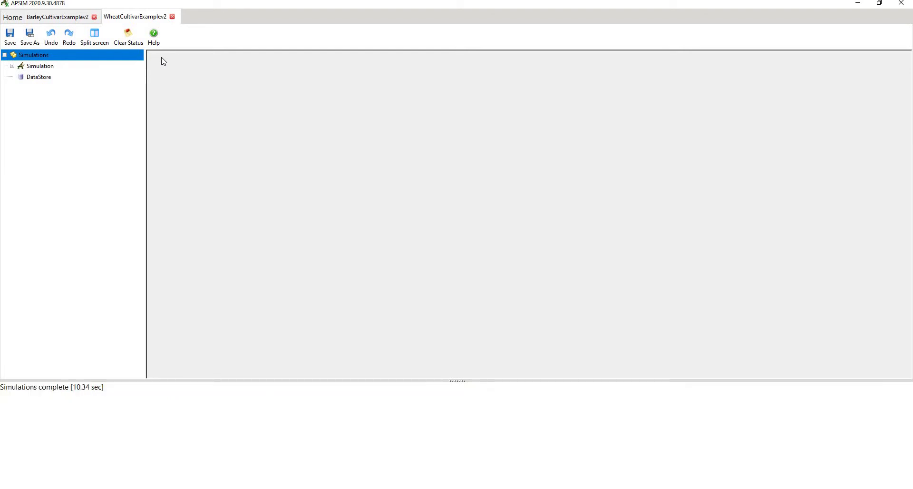
left_click(12, 66)
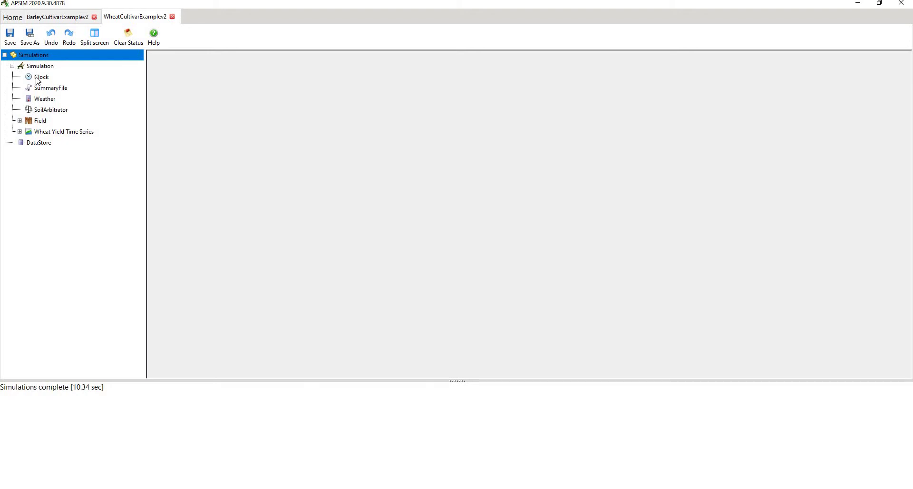
left_click(20, 121)
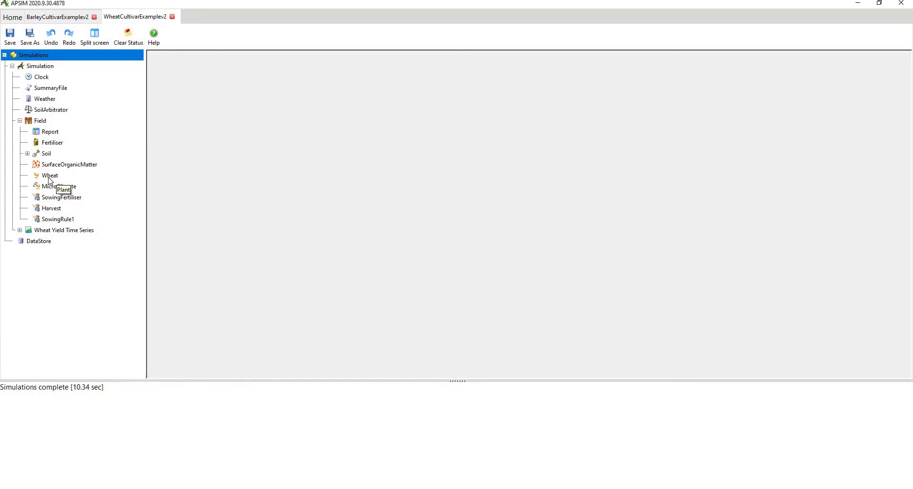
Step: Add a PMF Cultivar model under the Wheat crop
right_click(49, 177)
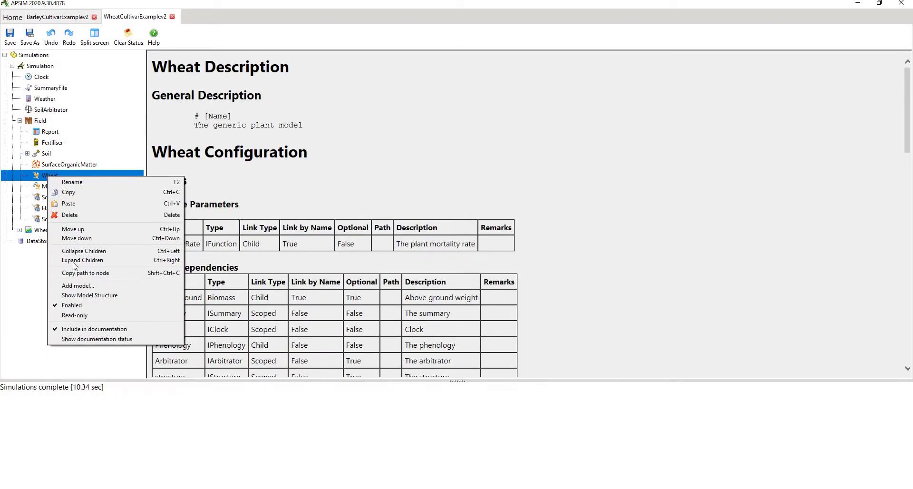
left_click(77, 280)
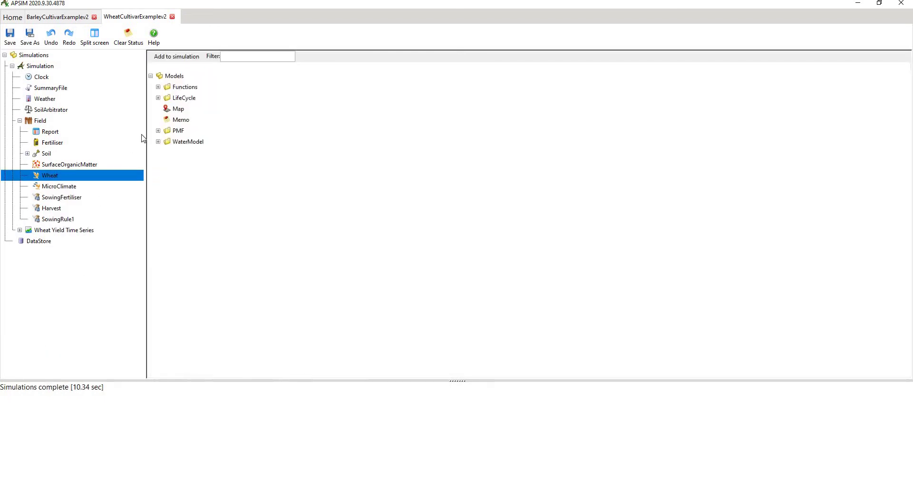
left_click(159, 132)
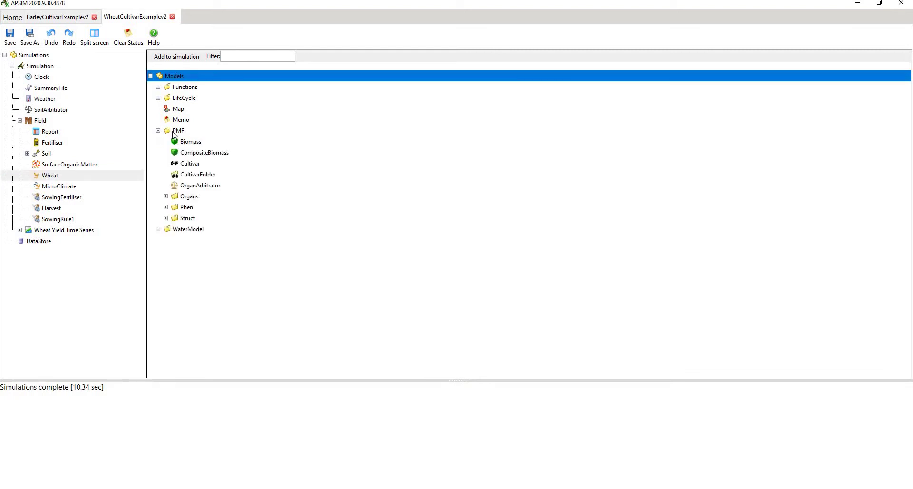
left_click(185, 166)
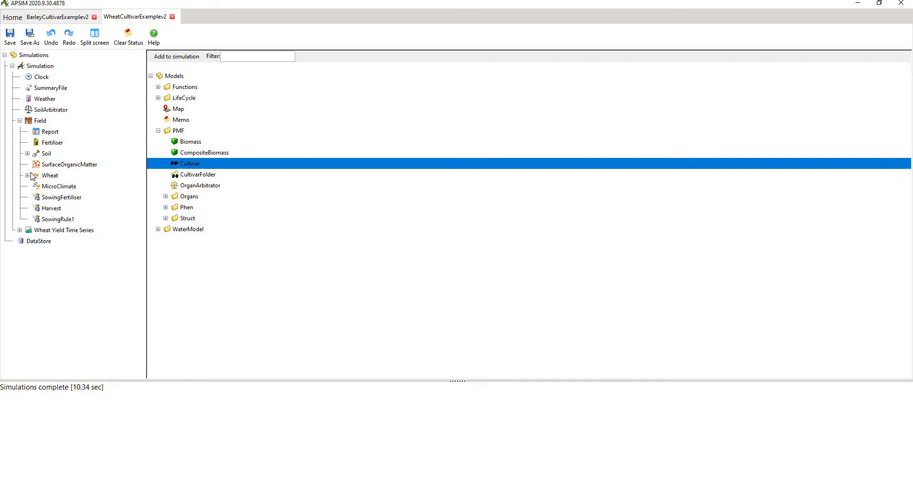
left_click_drag(27, 181, 29, 178)
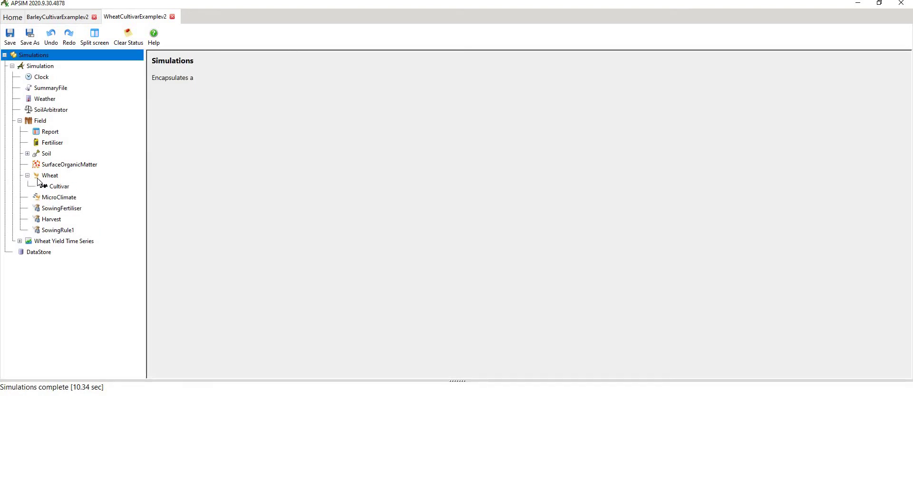
Step: Rename the new Cultivar to NewCultivar
left_click(68, 190)
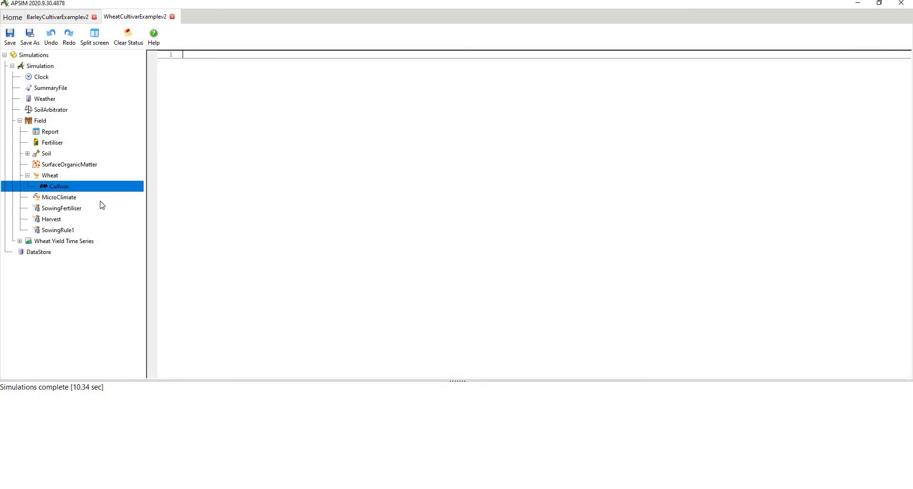
key("F2")
type("NewC")
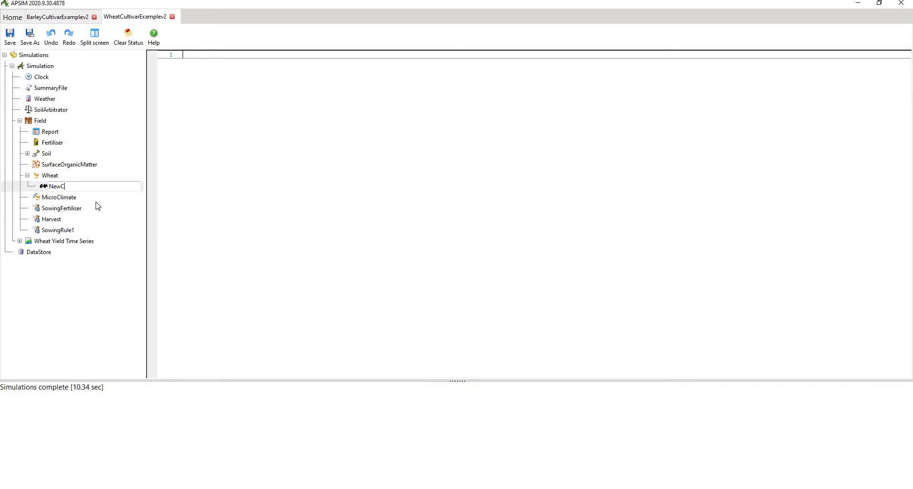
type("ultivar")
left_click(102, 220)
left_click(86, 187)
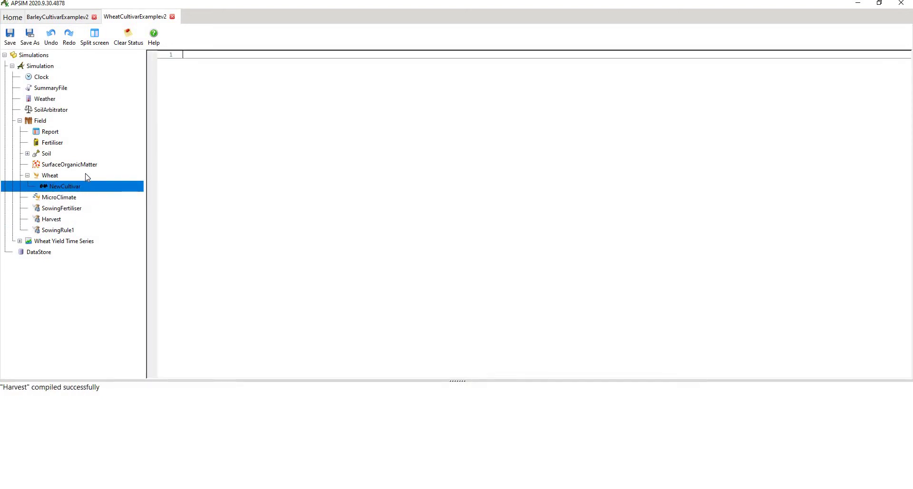
left_click(57, 178)
Step: Show Wheat's model structure and expand Cultivars > Just Added down to Whistler
right_click(57, 177)
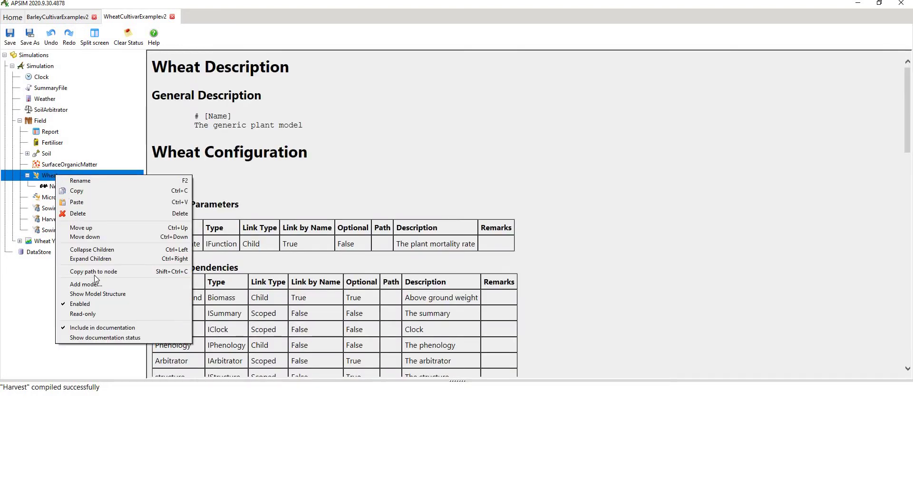
left_click(90, 294)
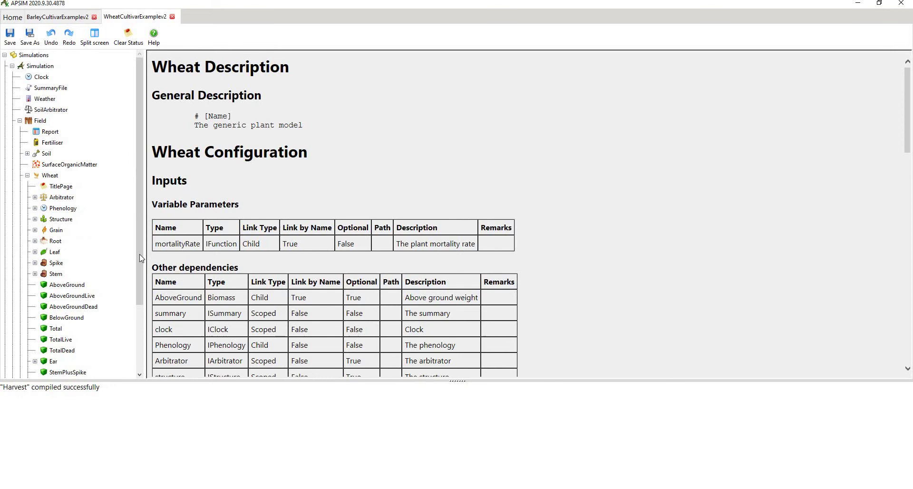
scroll(141, 340, "down", 3)
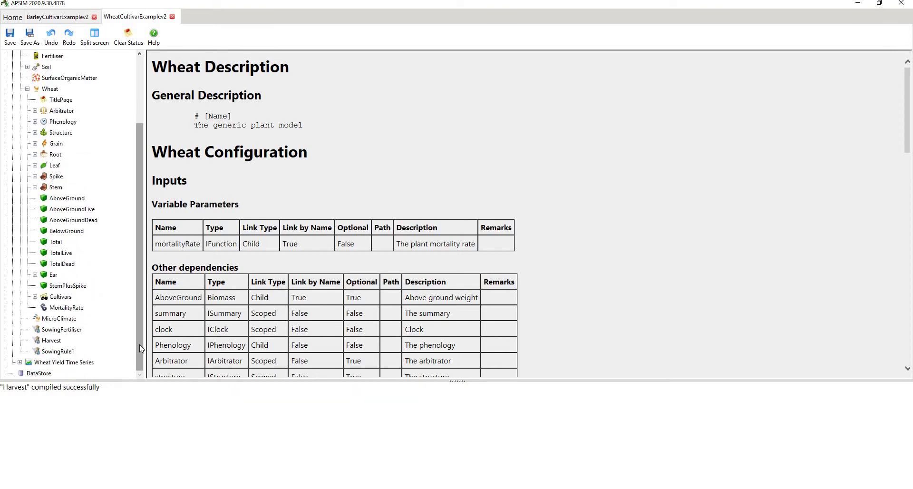
left_click(35, 297)
left_click_drag(138, 275, 140, 331)
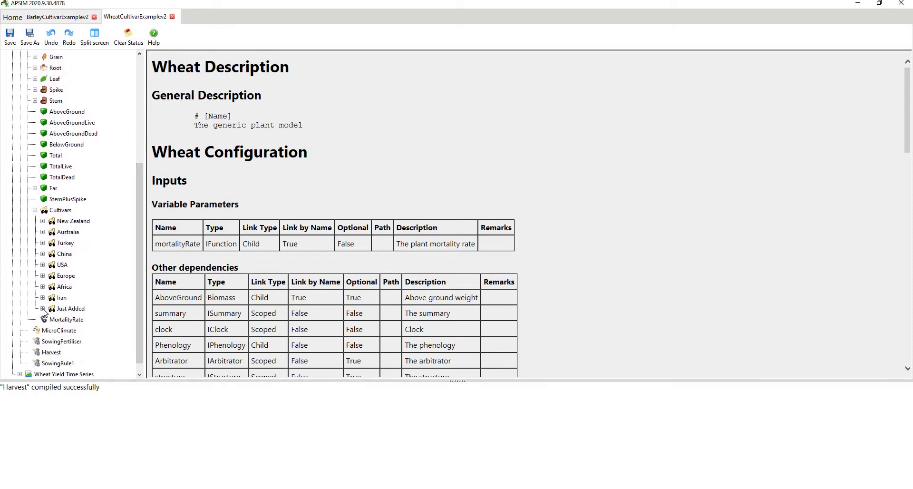
left_click(43, 308)
left_click_drag(139, 205, 143, 346)
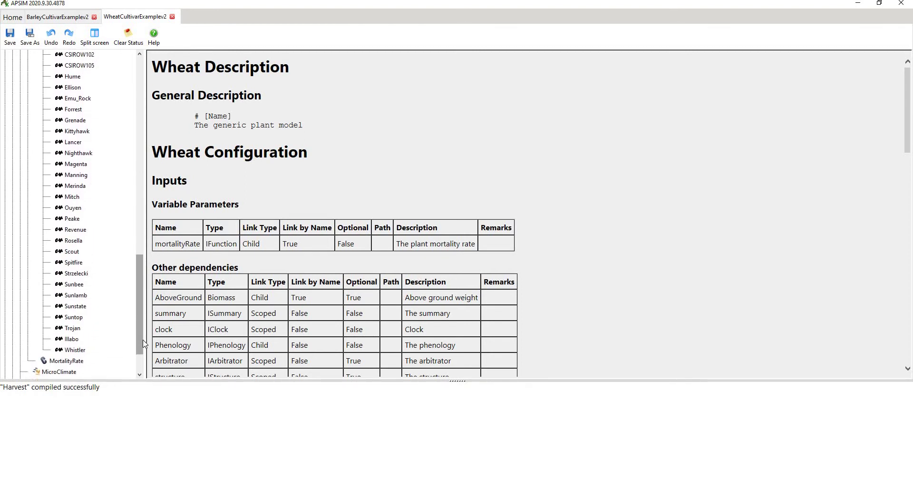
Step: View the Whistler, Illabo, Trojan, Suntop and Sunstate cultivars' parameter overrides
left_click(84, 350)
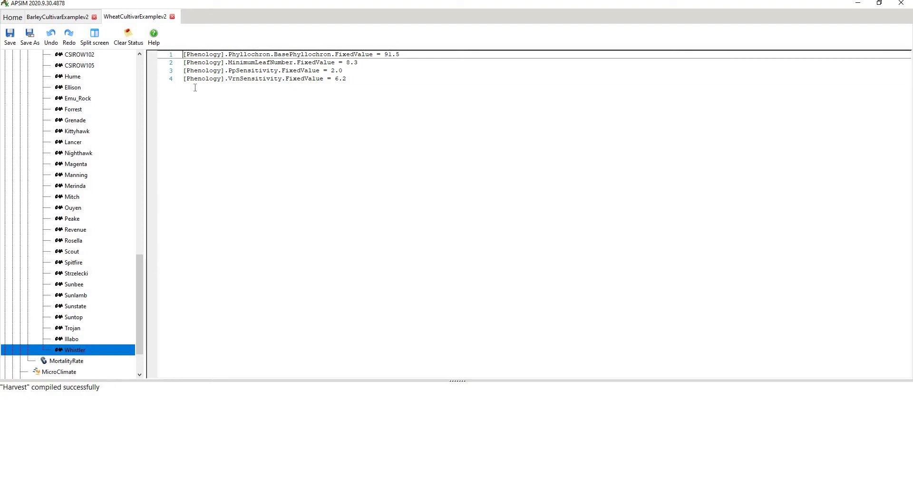
left_click(84, 340)
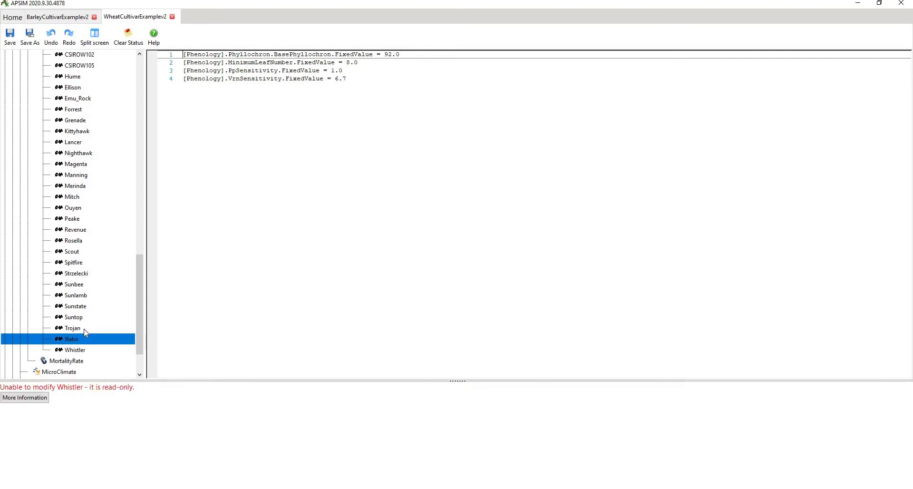
left_click(84, 329)
left_click(91, 318)
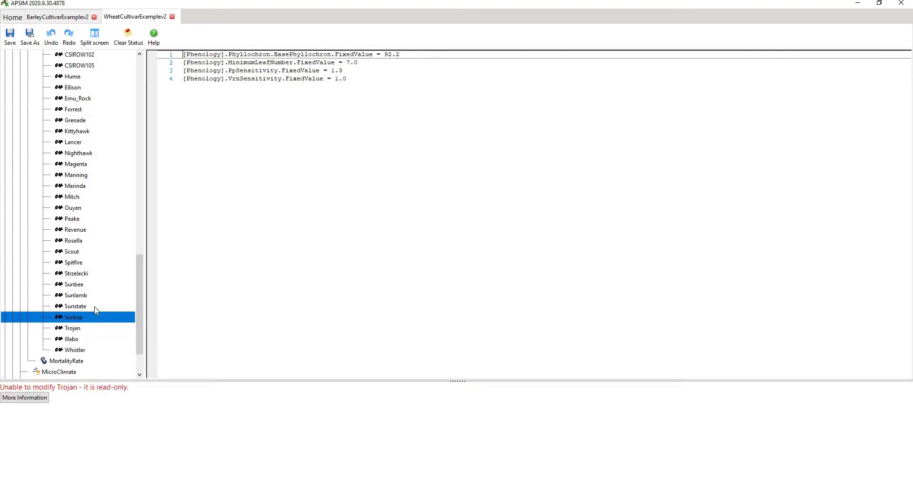
left_click(95, 307)
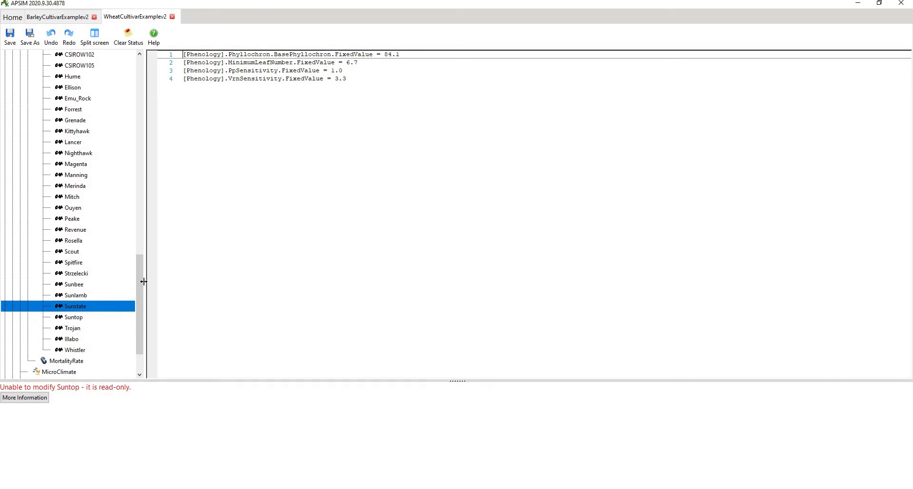
left_click_drag(139, 287, 138, 278)
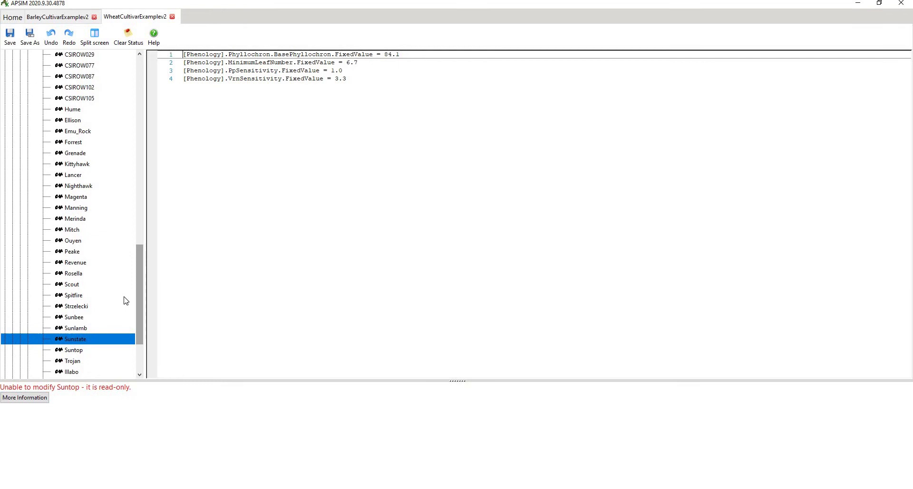
Step: Check the Sunlamb, Sunbee and Strzelecki cultivars' Phenology overrides, then scroll the tree back up
left_click(92, 331)
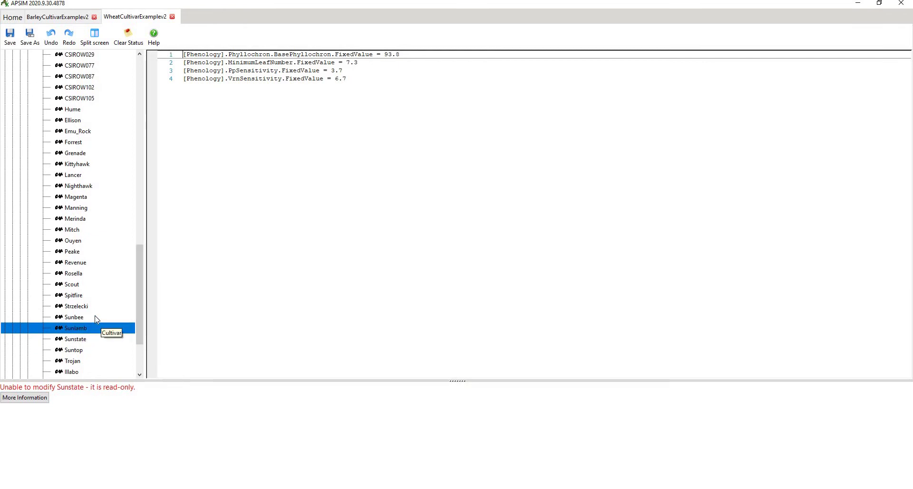
left_click(95, 317)
left_click(95, 307)
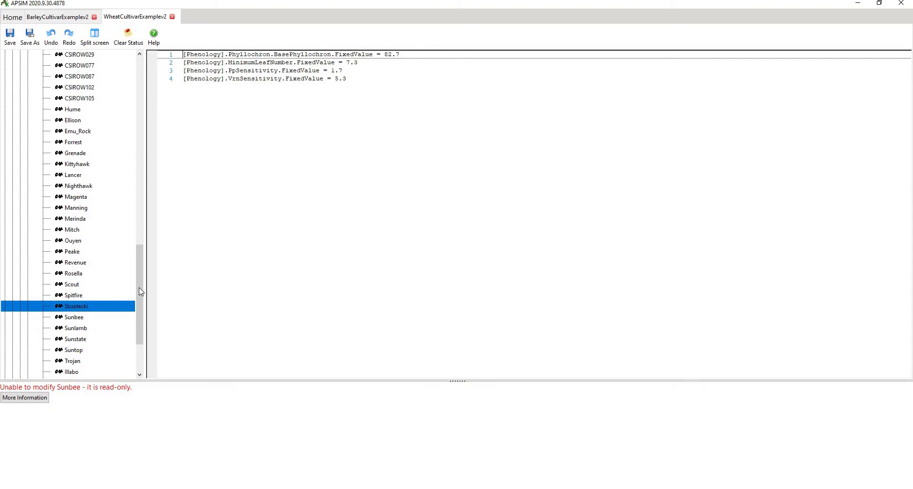
left_click_drag(139, 281, 141, 270)
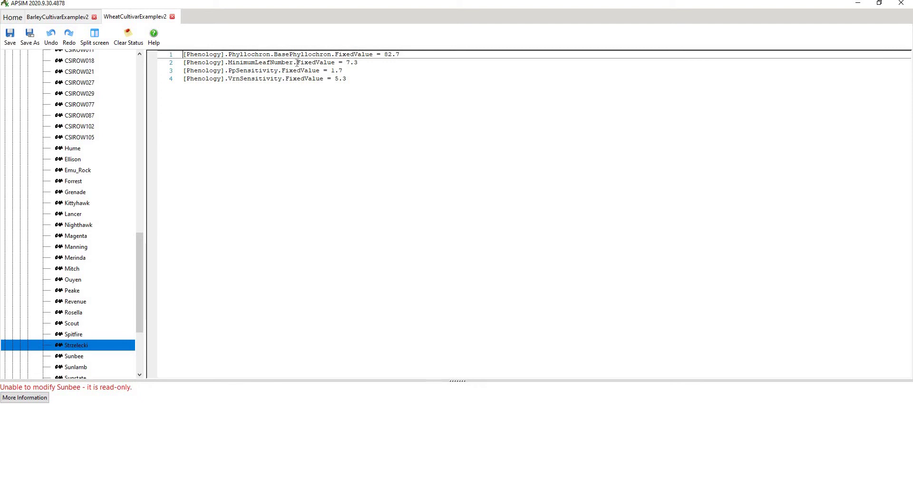
left_click(139, 159)
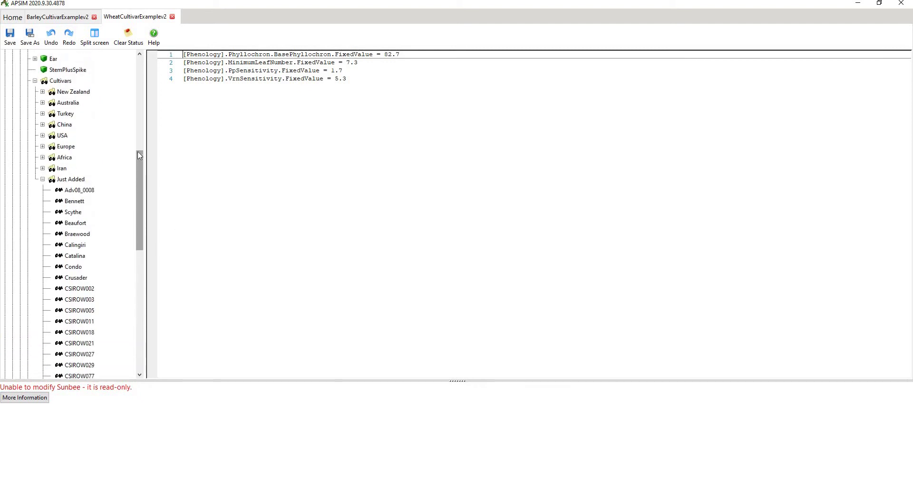
scroll(139, 152, "up", 2)
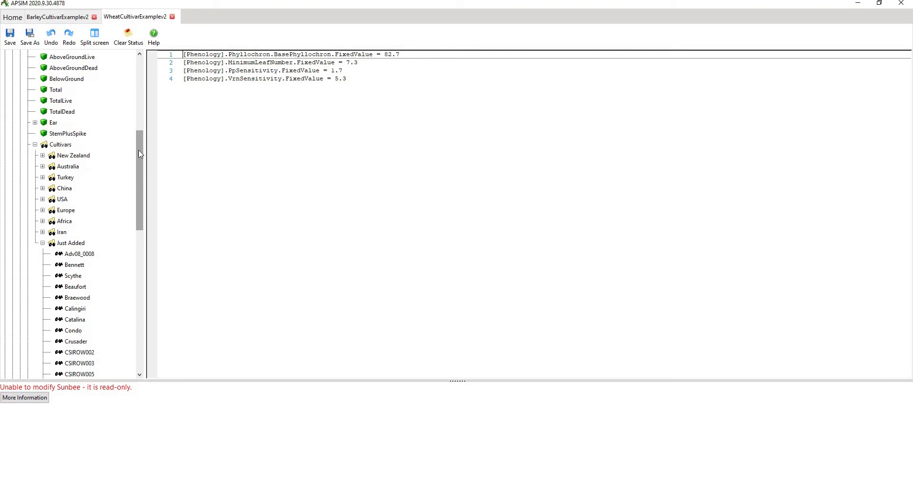
left_click_drag(140, 144, 145, 92)
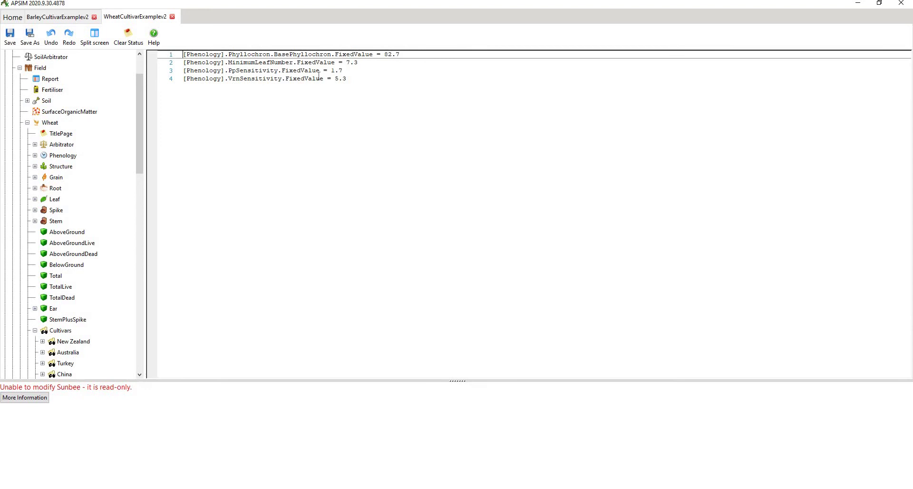
left_click(360, 81)
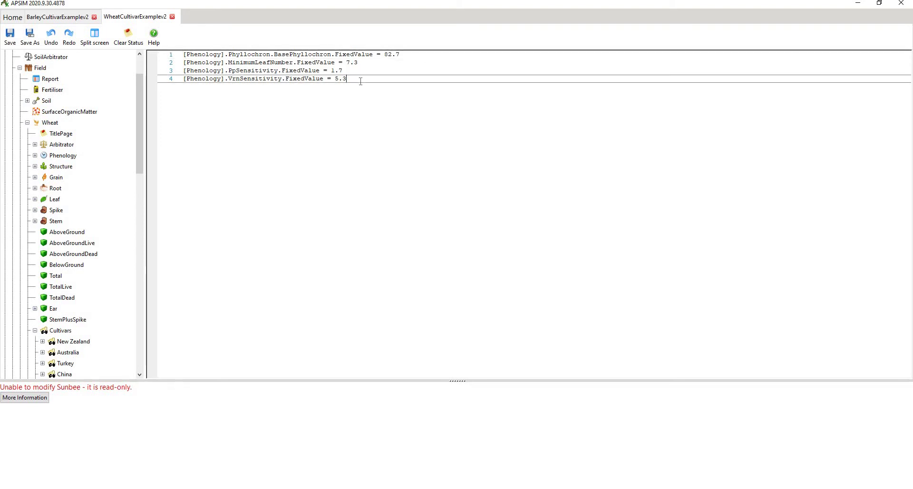
key("Return")
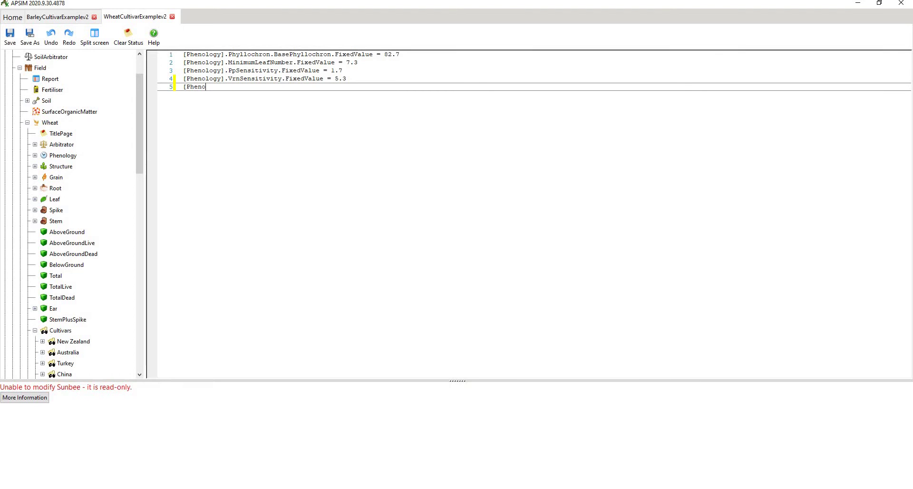
type("[Phenology].")
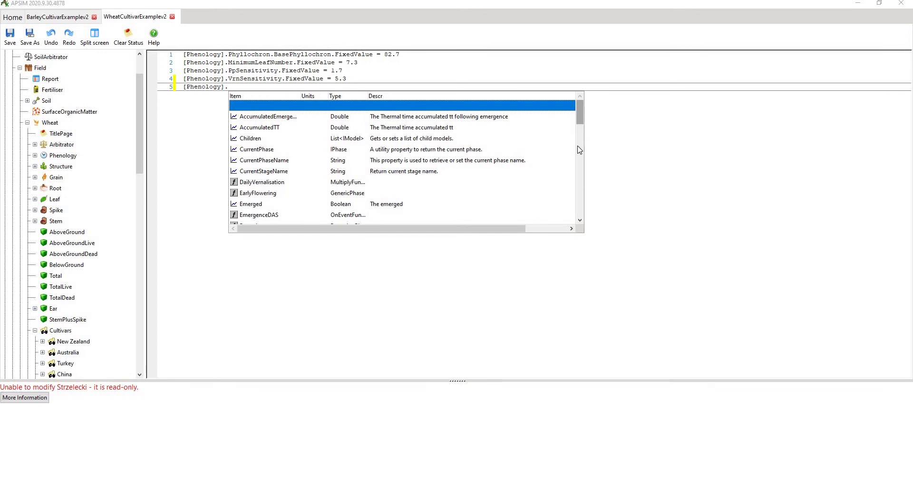
scroll(580, 150, "down", 10)
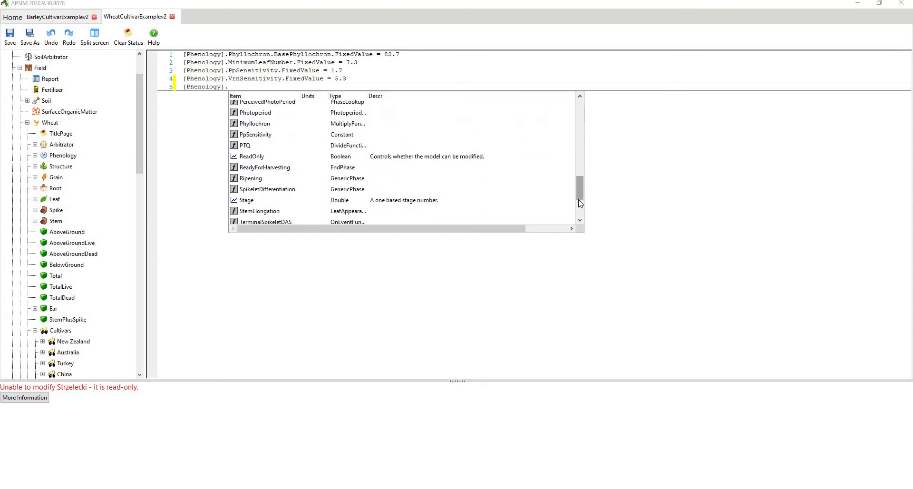
scroll(580, 203, "down", 2)
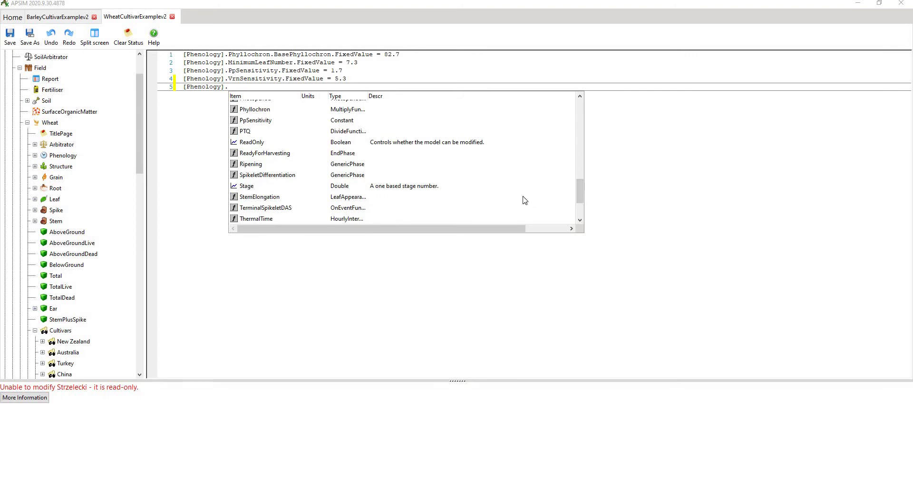
scroll(579, 209, "down", 2)
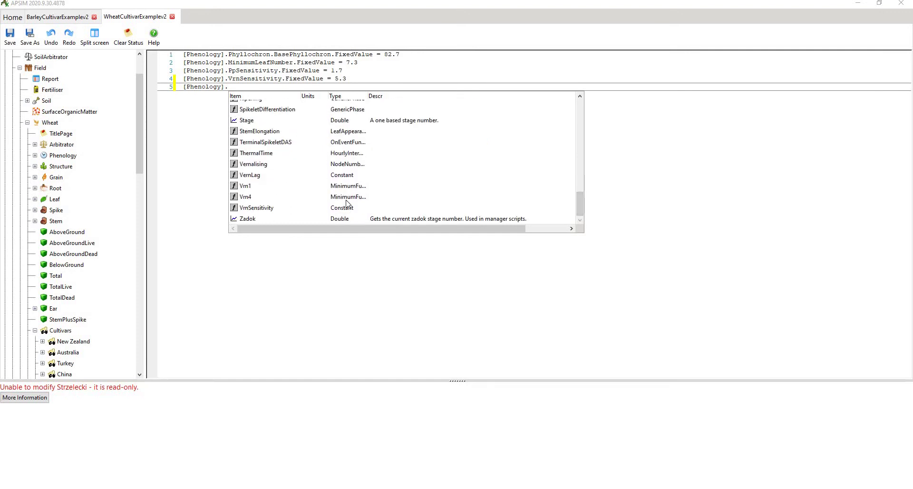
double_click(250, 208)
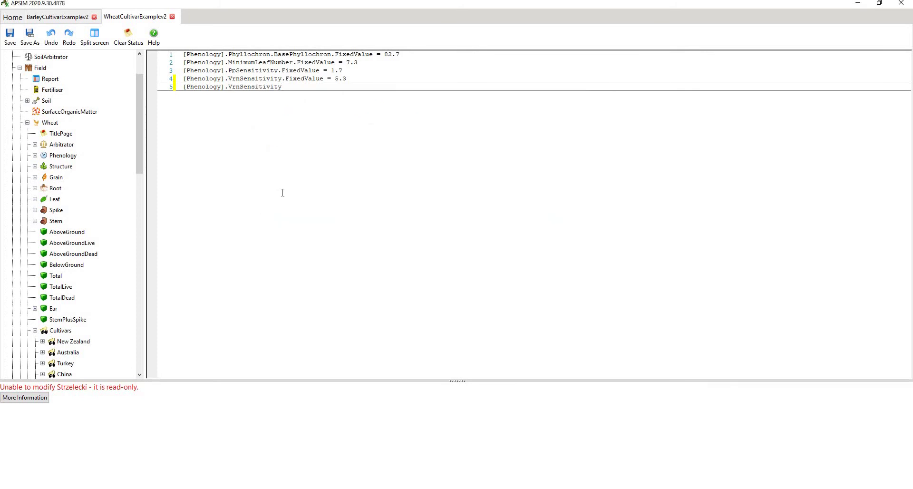
type(".")
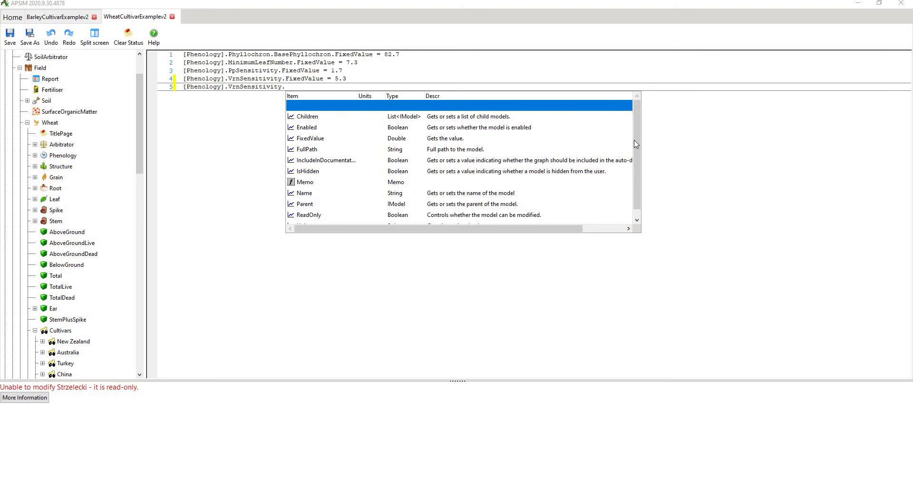
left_click_drag(641, 150, 642, 177)
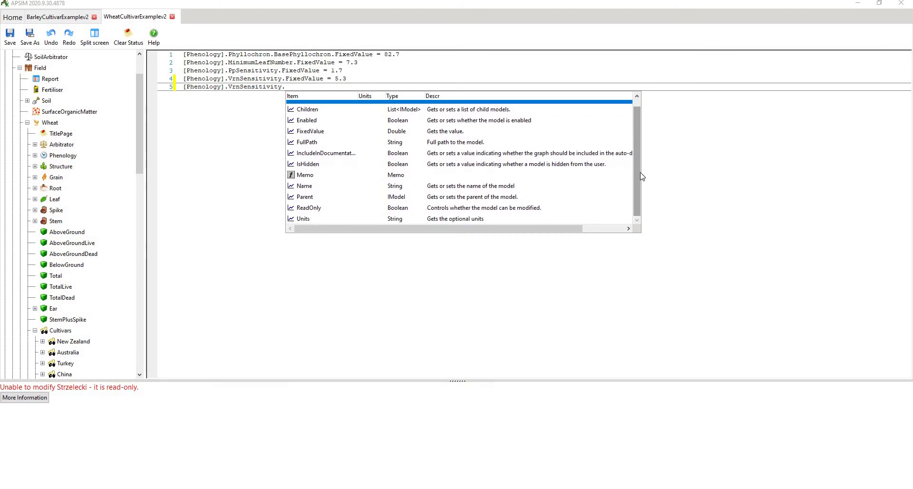
scroll(635, 136, "up", 1)
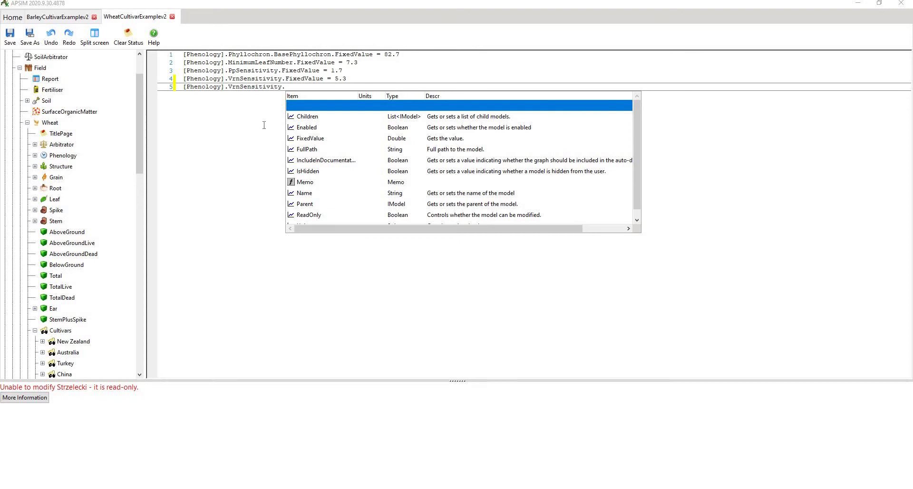
key("Escape")
triple_click(229, 88)
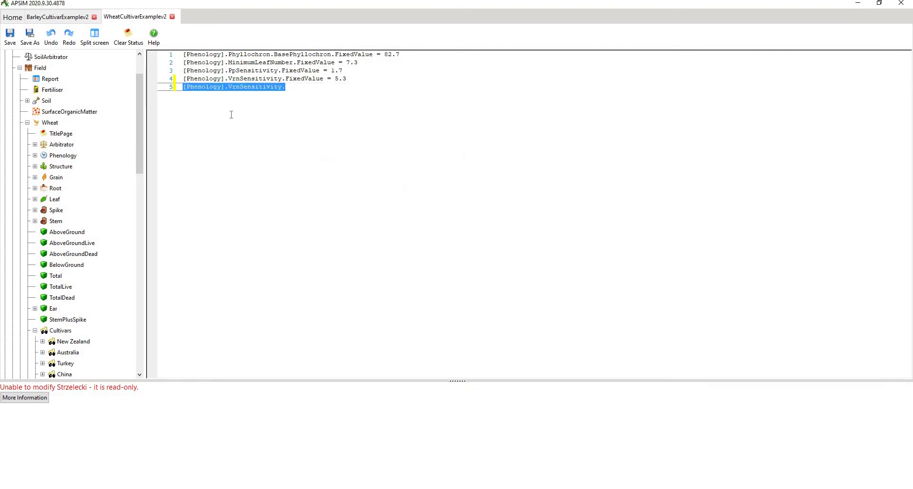
key("BackSpace")
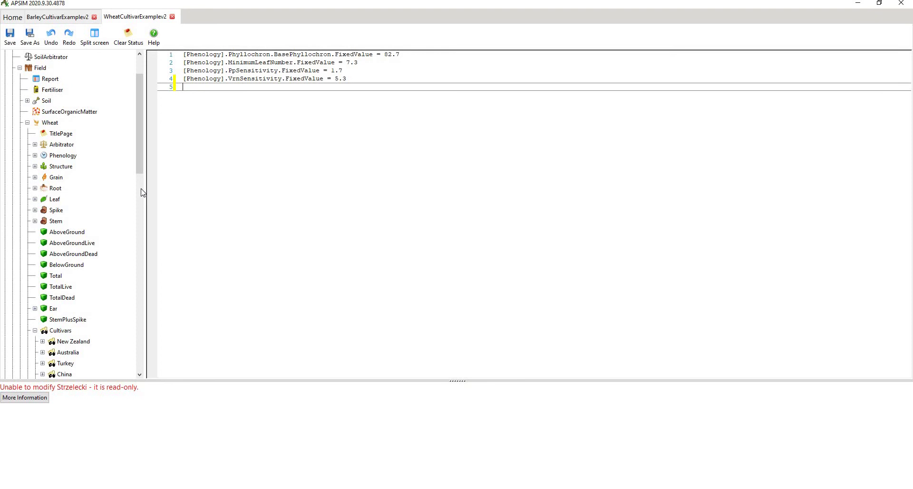
scroll(141, 176, "down", 2)
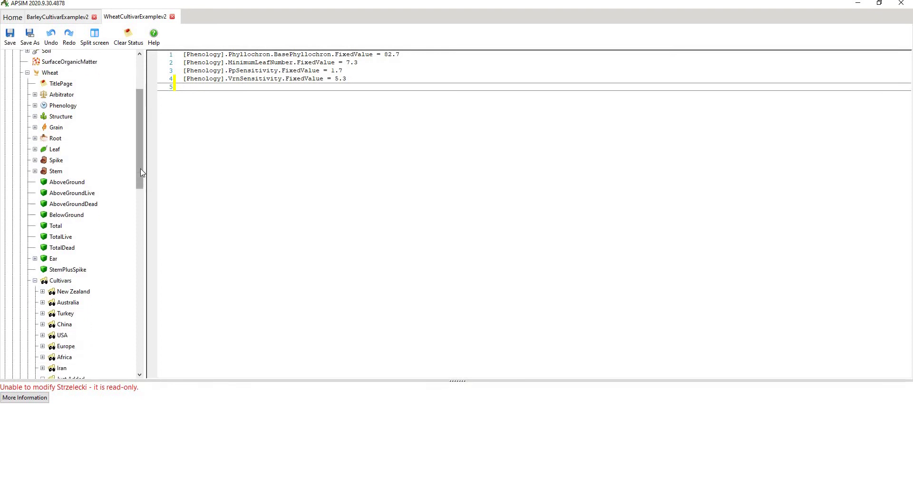
scroll(112, 171, "up", 2)
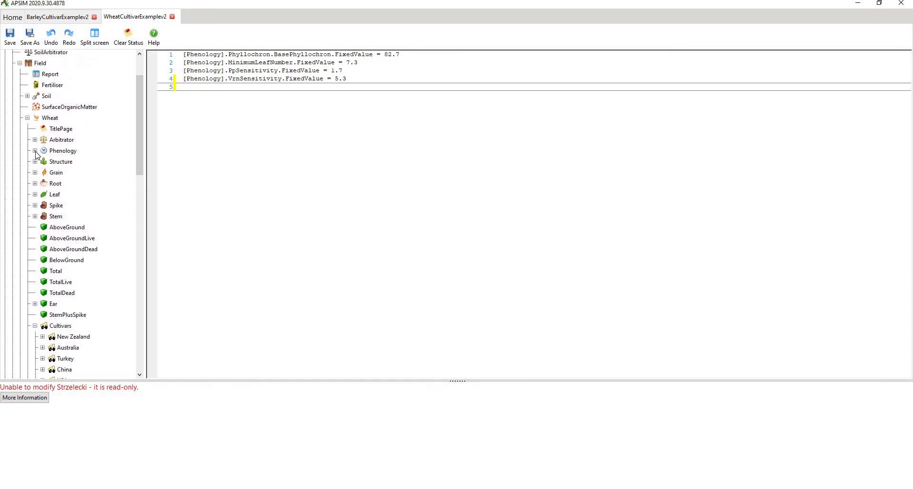
Step: Expand Phenology and read its Memo on wheat development
left_click(35, 150)
left_click(63, 161)
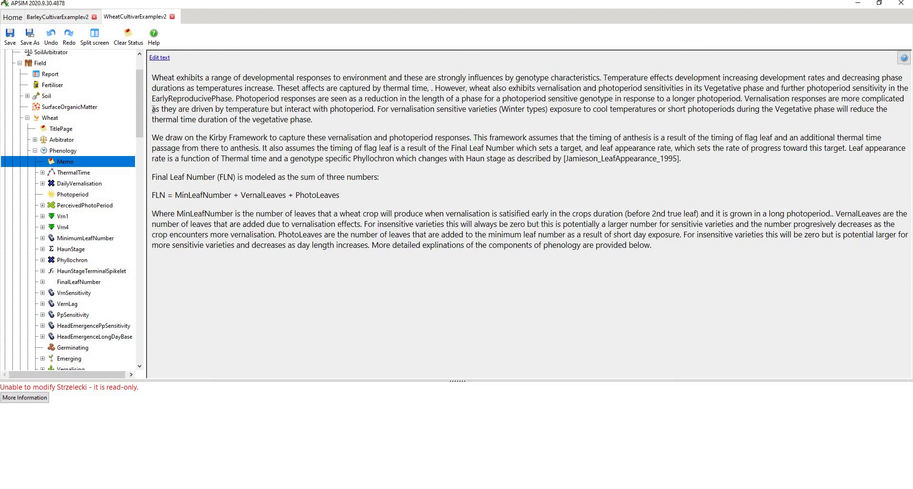
left_click(138, 222)
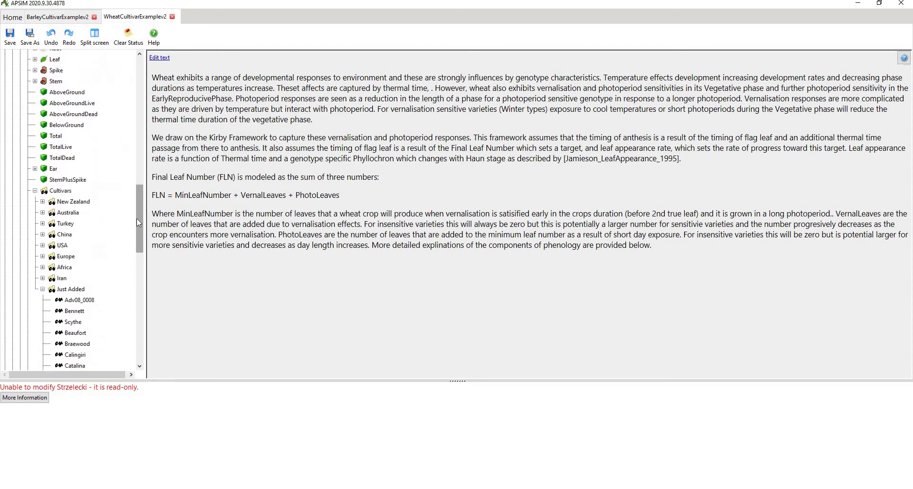
Step: Display Bennett's overrides: BasePhyllochron 95.1, MinimumLeafNumber 8.3, PpSensitivity 0.7, VrnSensitivity 5.7
scroll(95, 219, "up", 5)
scroll(90, 224, "down", 8)
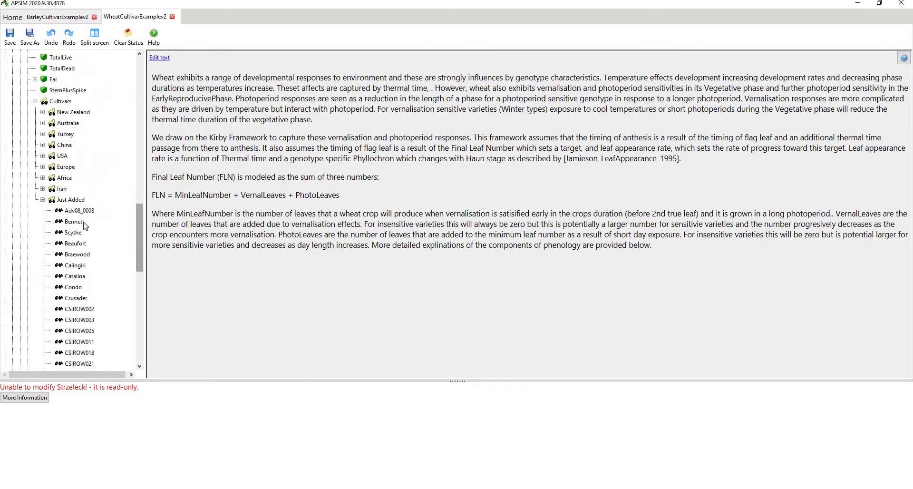
left_click(80, 222)
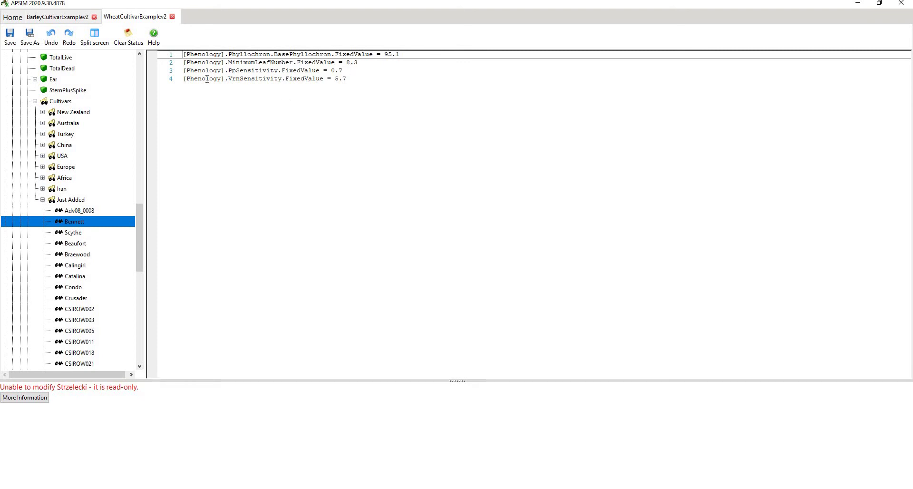
Step: Copy Bennett's line [Phenology].PpSensitivity.FixedValue = 0.7 to the clipboard
triple_click(190, 70)
right_click(198, 70)
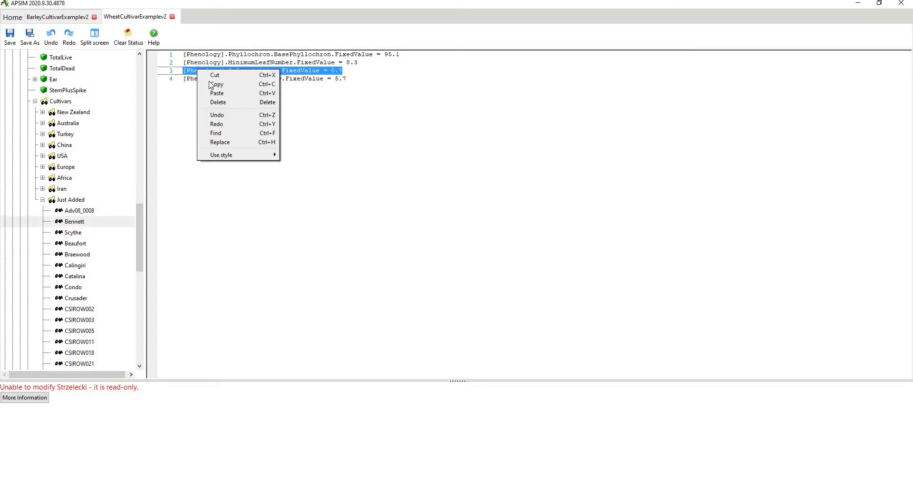
left_click(211, 85)
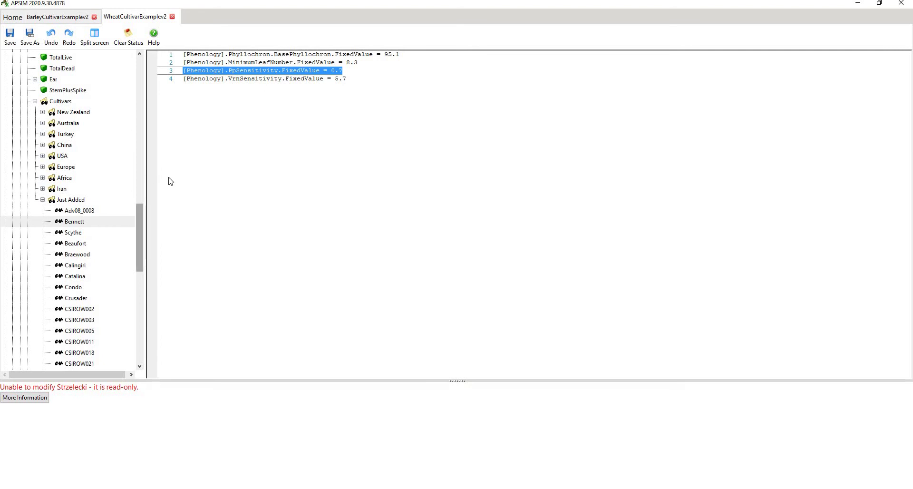
scroll(141, 176, "up", 20)
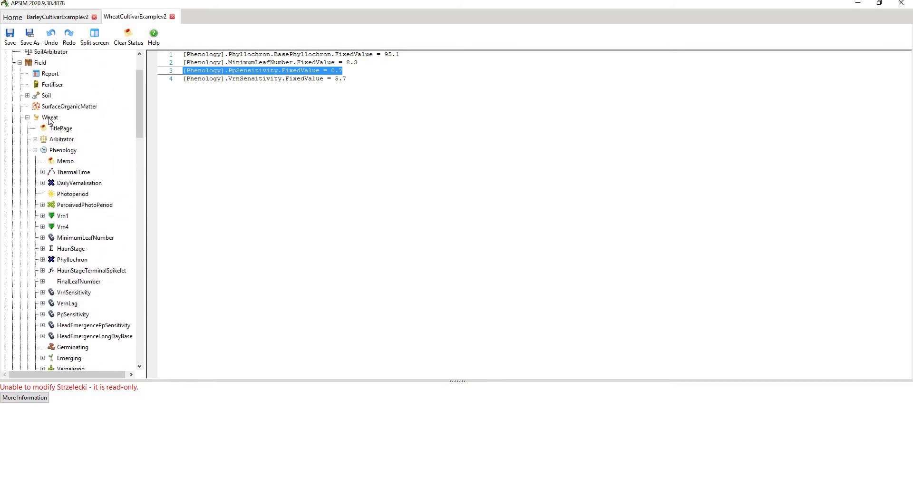
Step: Add another PMF Cultivar model under Wheat
left_click(50, 118)
right_click(48, 118)
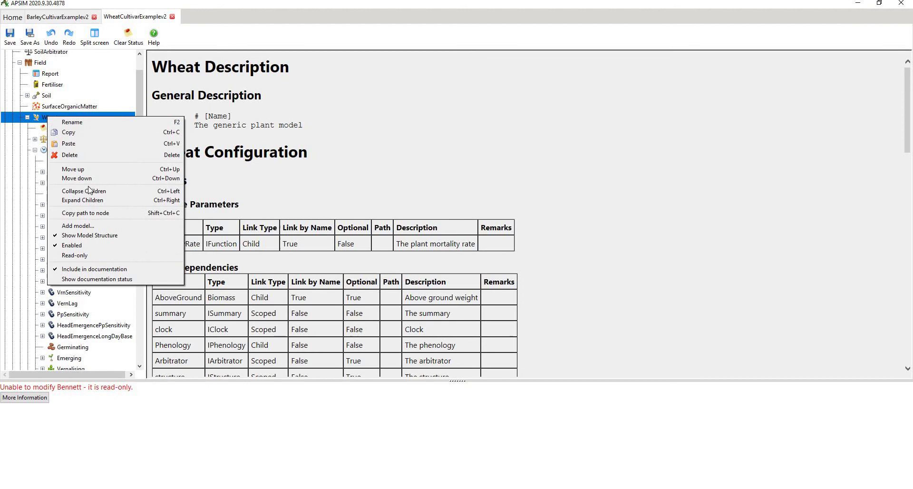
left_click(87, 226)
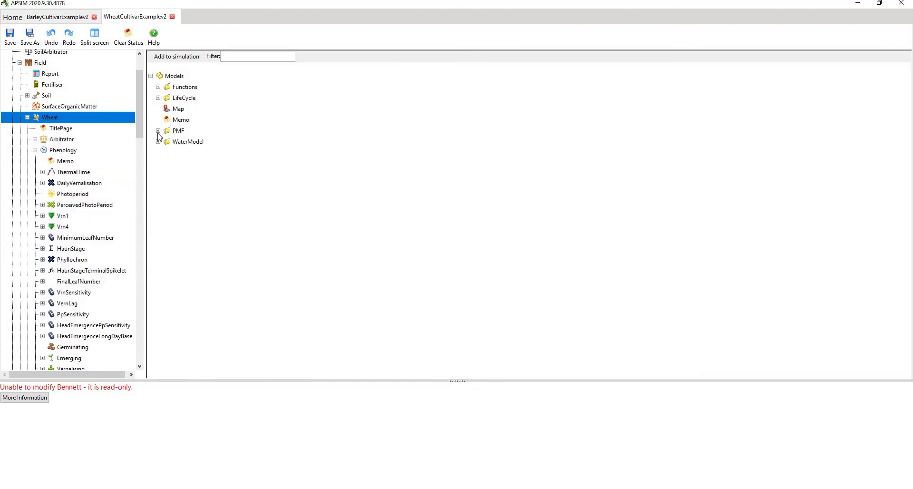
left_click(157, 131)
left_click(188, 163)
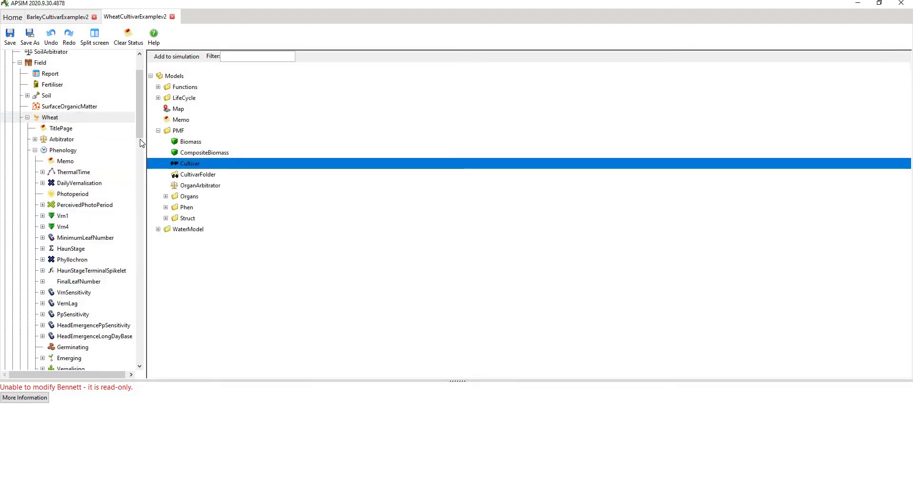
left_click_drag(138, 133, 140, 361)
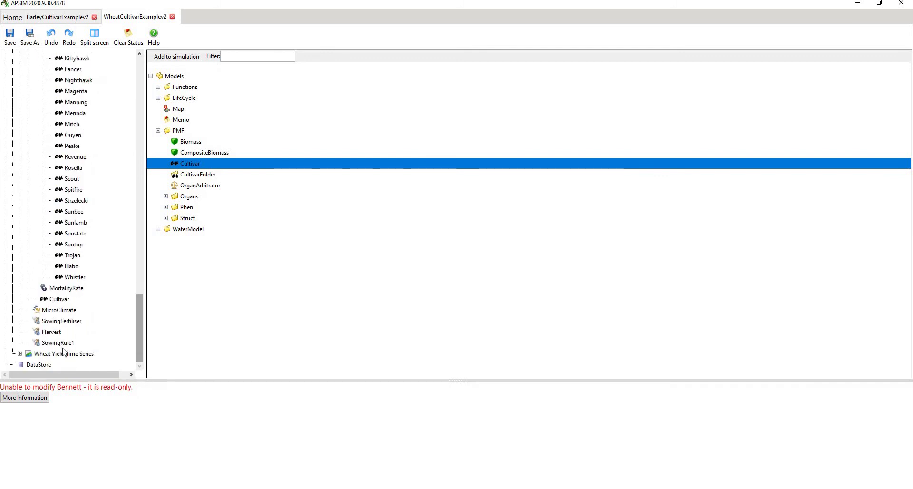
Step: Rename the Cultivar to NewCultivar1 and try pasting the copied PpSensitivity line into it
left_click(59, 300)
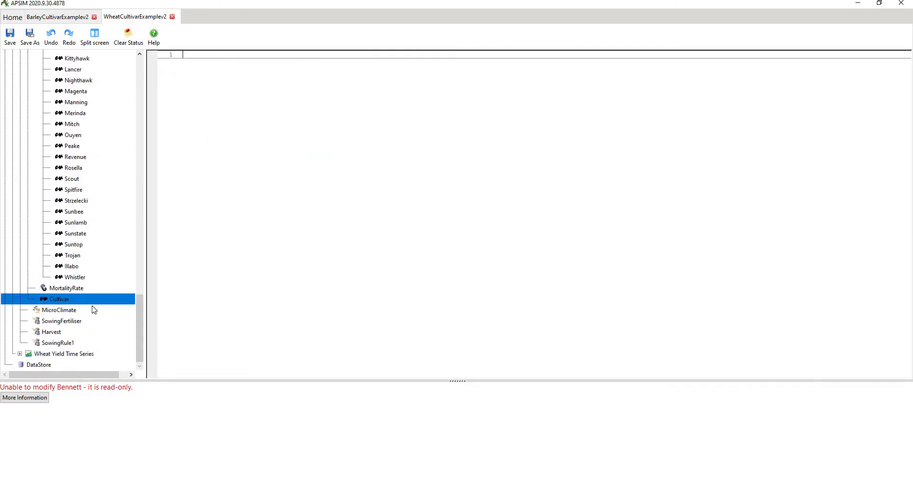
key("F2")
type("New")
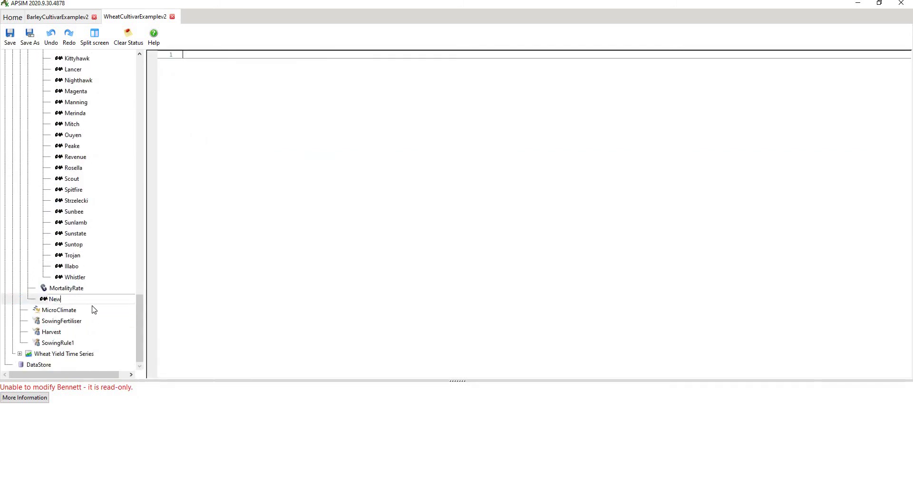
type("Cultivar1")
left_click(99, 290)
left_click(91, 301)
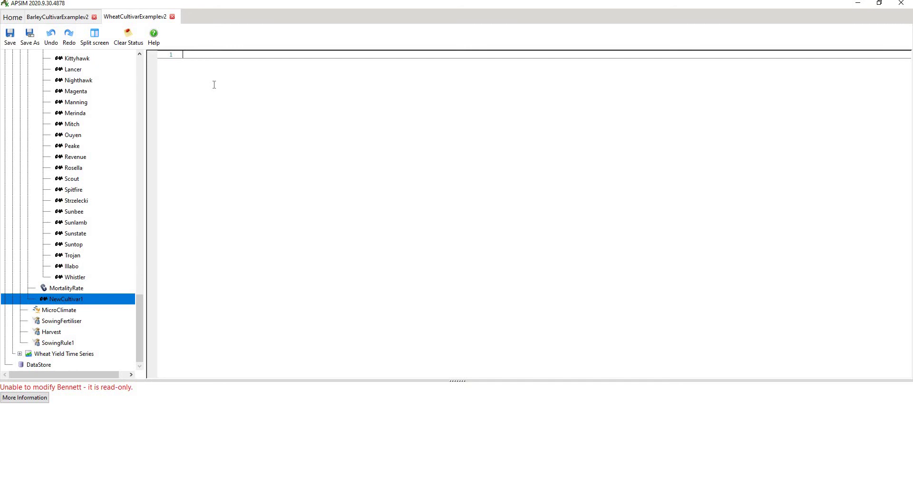
key("ctrl+v")
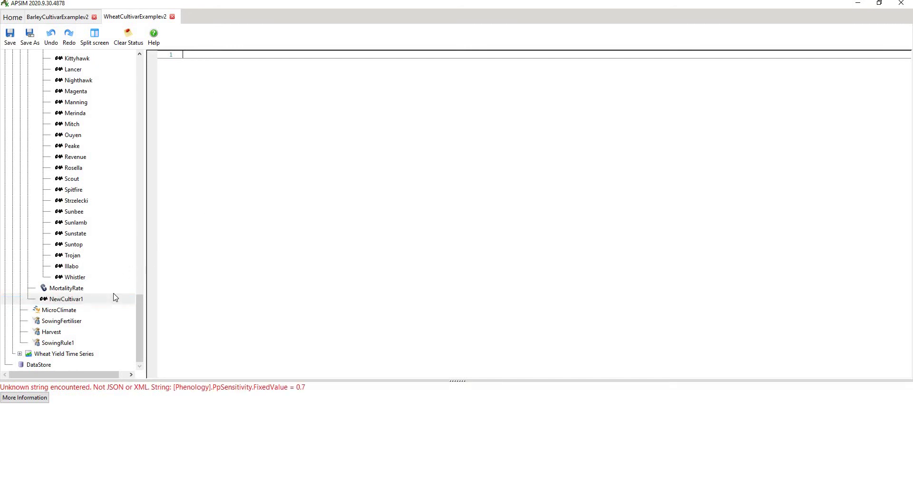
Step: Build the override [Phenology].PpSensitivity.FixedValue = 2 in NewCultivar1's editor using autocomplete
left_click(215, 57)
type("[Phenology].")
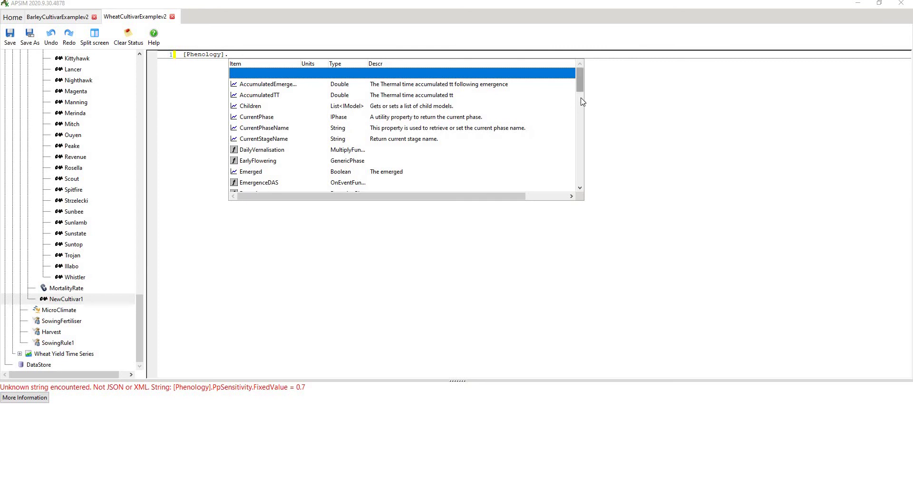
left_click_drag(581, 90, 583, 136)
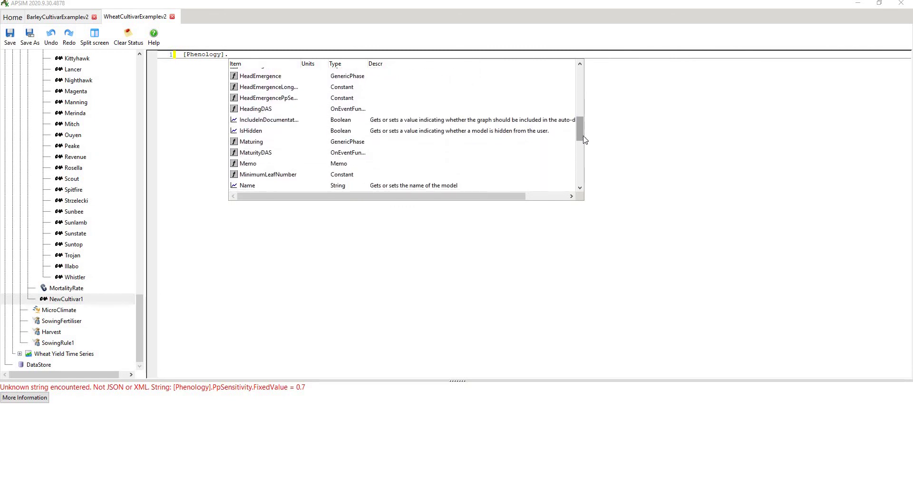
left_click_drag(584, 139, 583, 158)
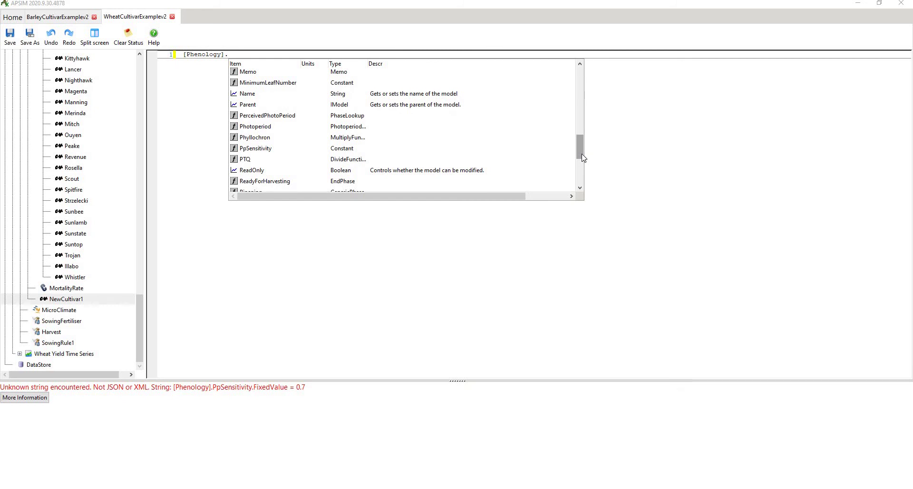
left_click_drag(583, 157, 583, 163)
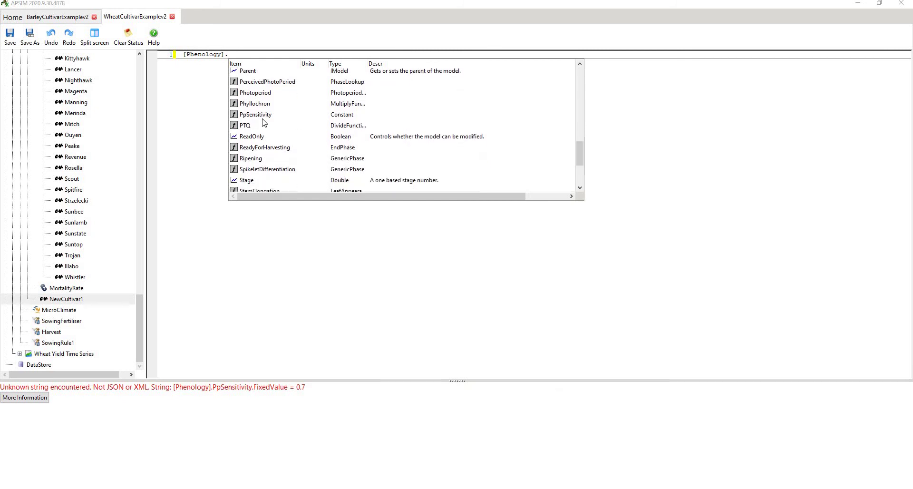
double_click(261, 115)
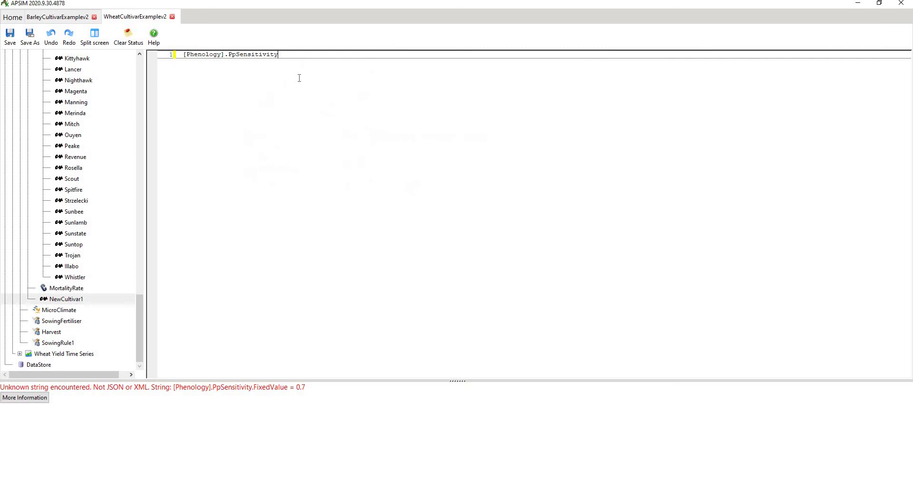
type(".")
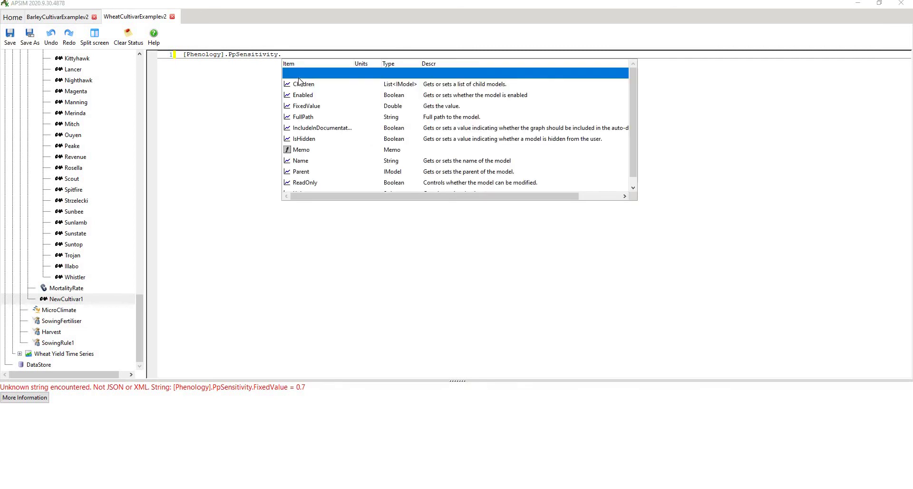
double_click(307, 107)
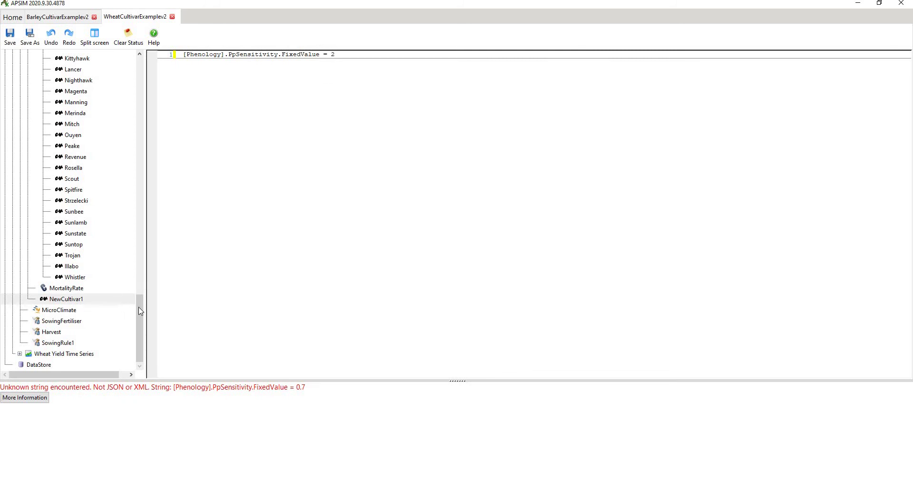
Step: Switch SowingRule1's 'Cultivar to be sown' from Hartog to NewCultivar1
left_click(63, 343)
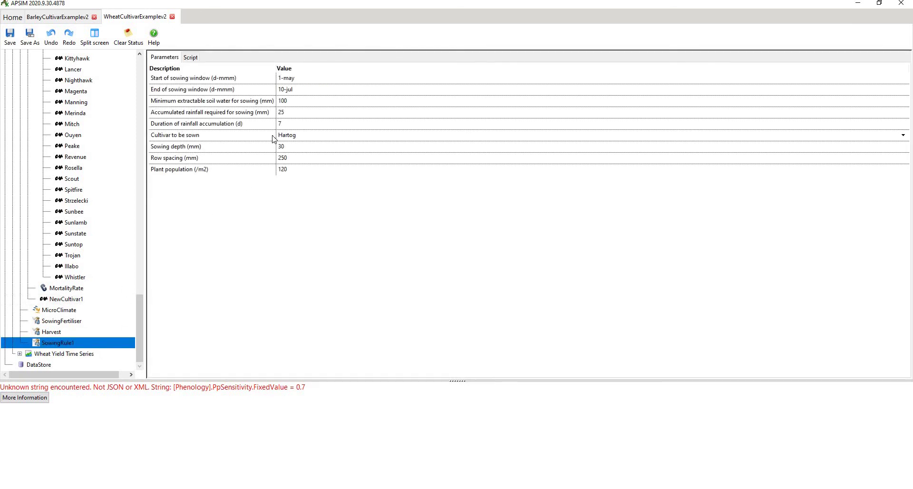
left_click(477, 134)
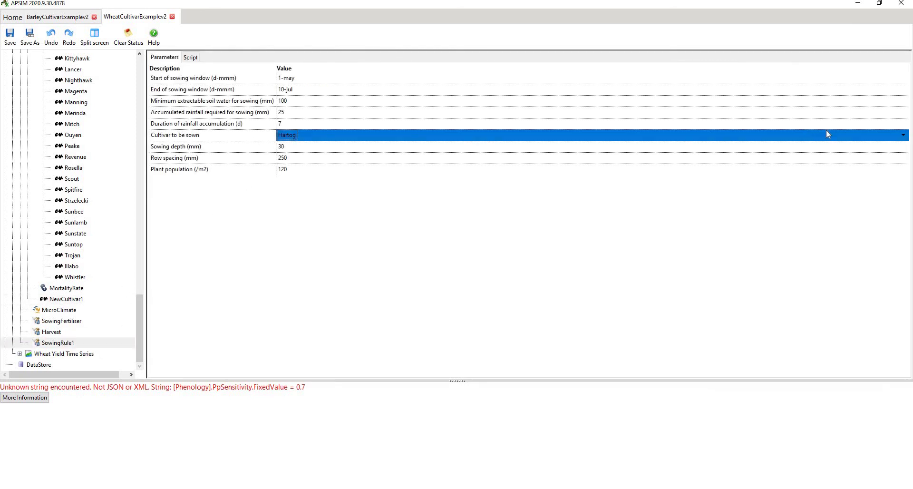
left_click(904, 136)
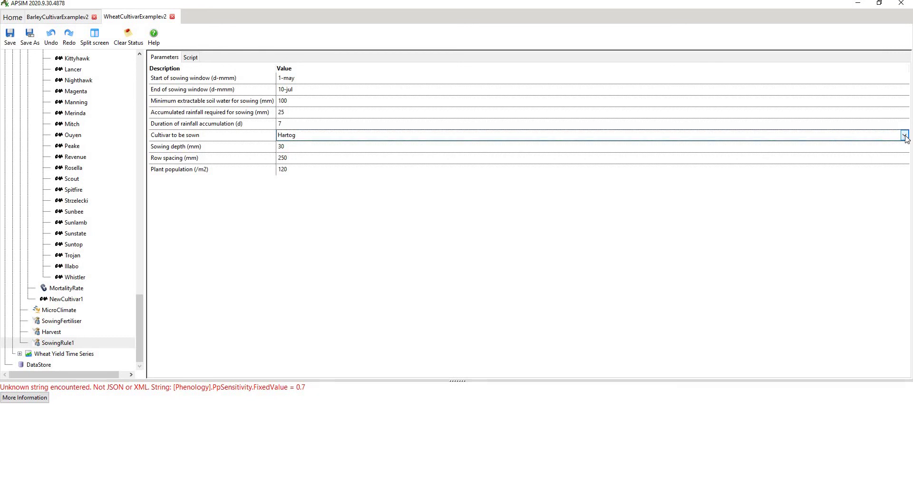
left_click(904, 136)
scroll(342, 410, "down", 6)
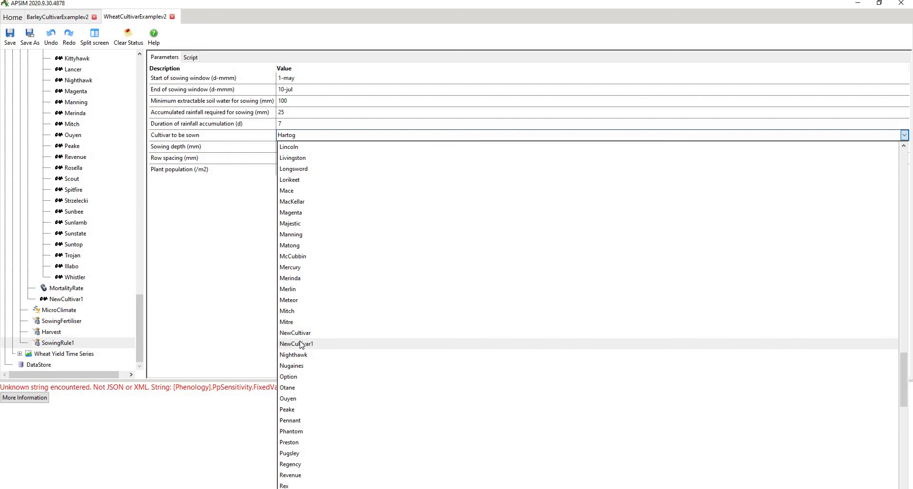
left_click(301, 344)
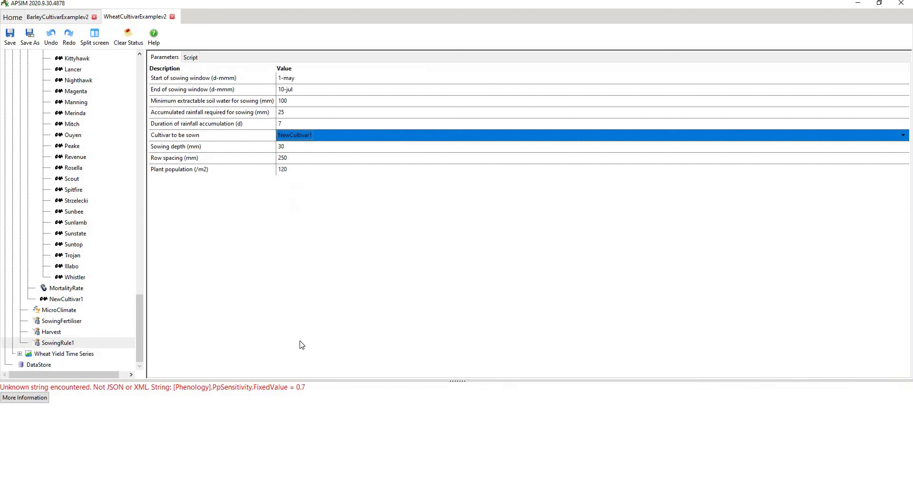
scroll(139, 107, "up", 20)
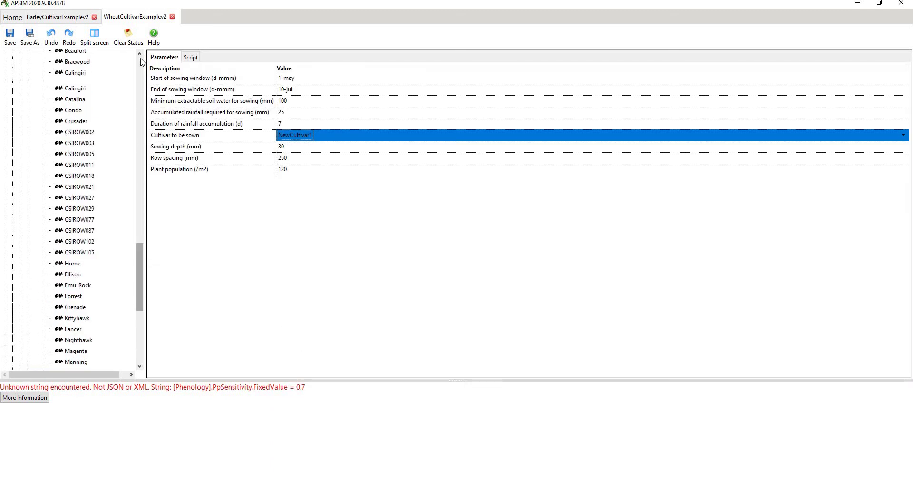
Step: Run the Simulation node, which completes in 10.36 sec using NewCultivar1
left_click(30, 71)
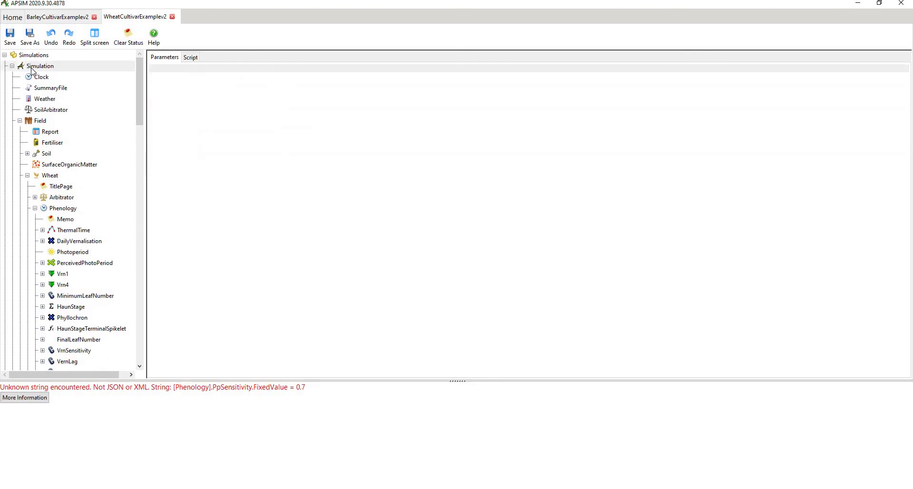
right_click(32, 70)
left_click(54, 81)
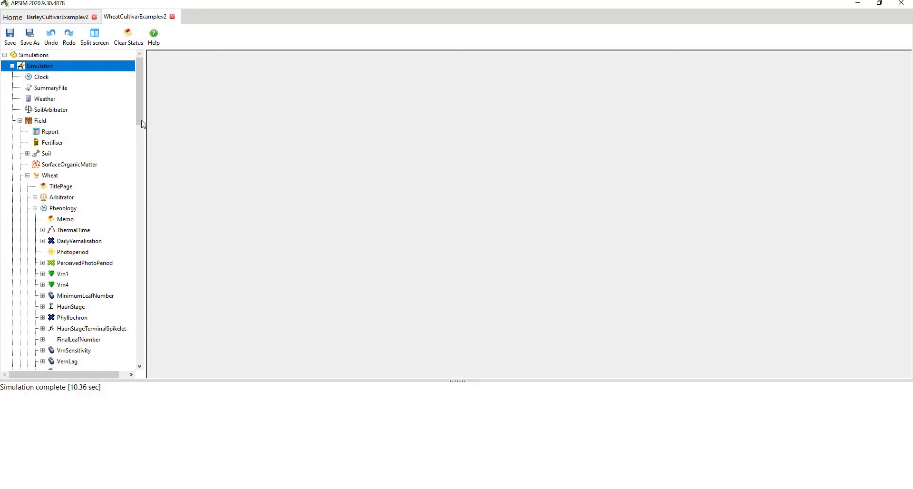
Step: Display Adv08_0008's Phenology overrides (PpSensitivity 1.7, VrnSensitivity 5.0, etc.), then collapse the Just Added folder
scroll(148, 156, "down", 2)
scroll(148, 155, "down", 7)
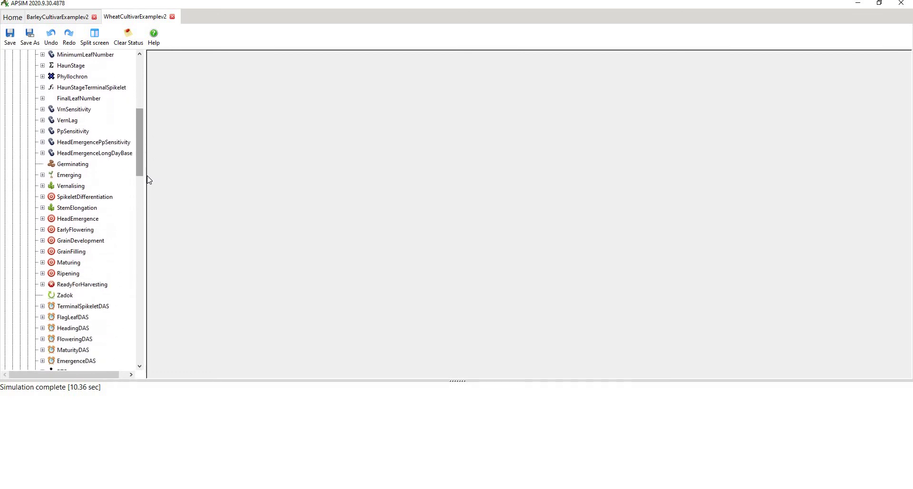
scroll(155, 204, "down", 4)
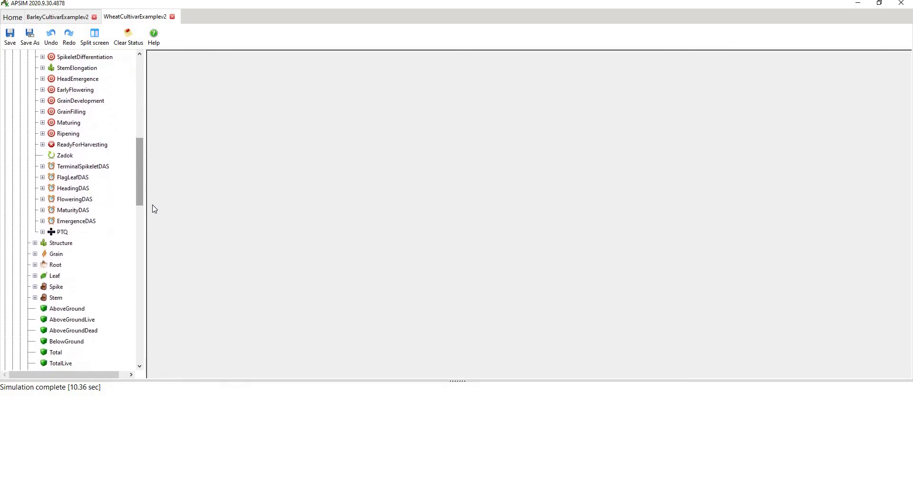
scroll(154, 226, "down", 5)
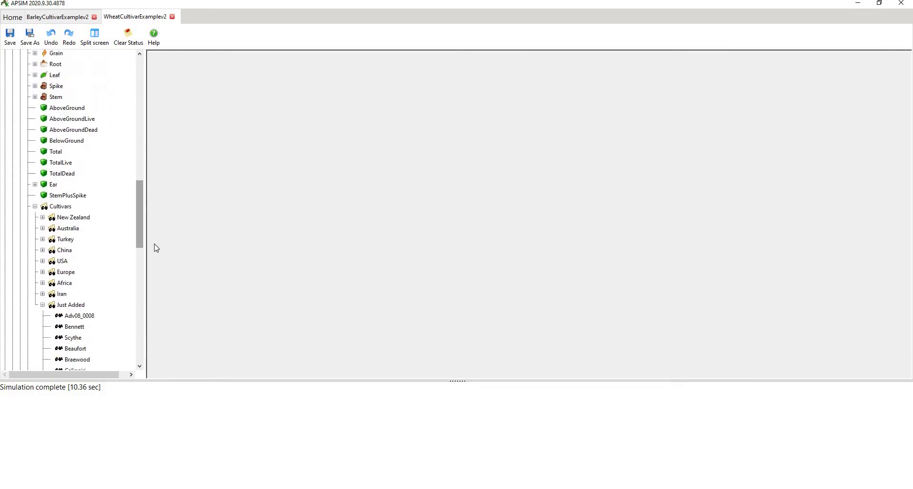
scroll(157, 258, "down", 2)
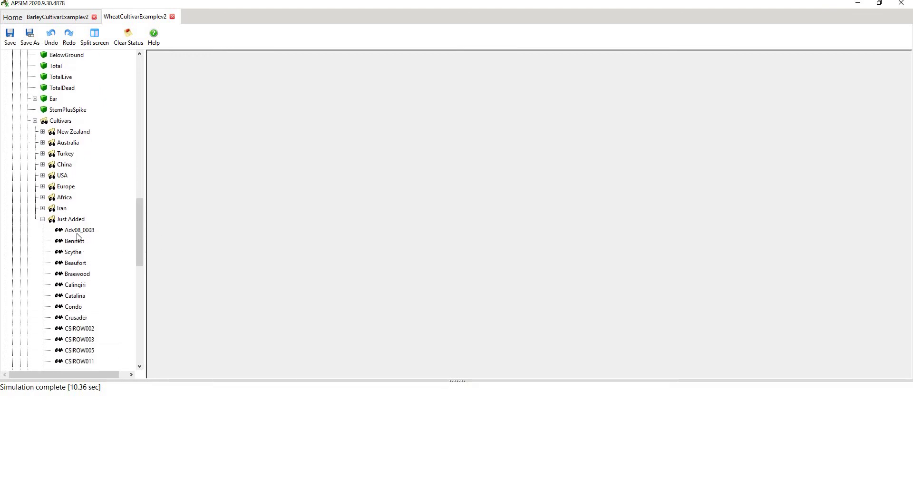
left_click(78, 232)
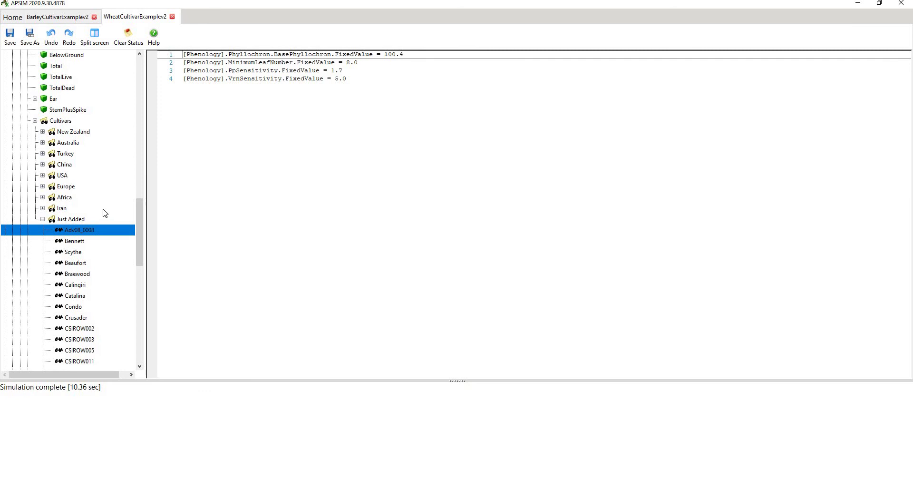
left_click(42, 219)
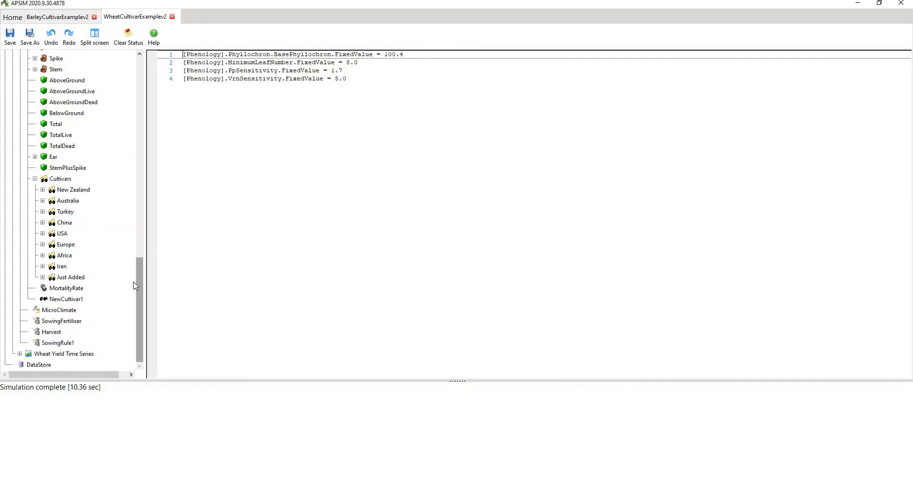